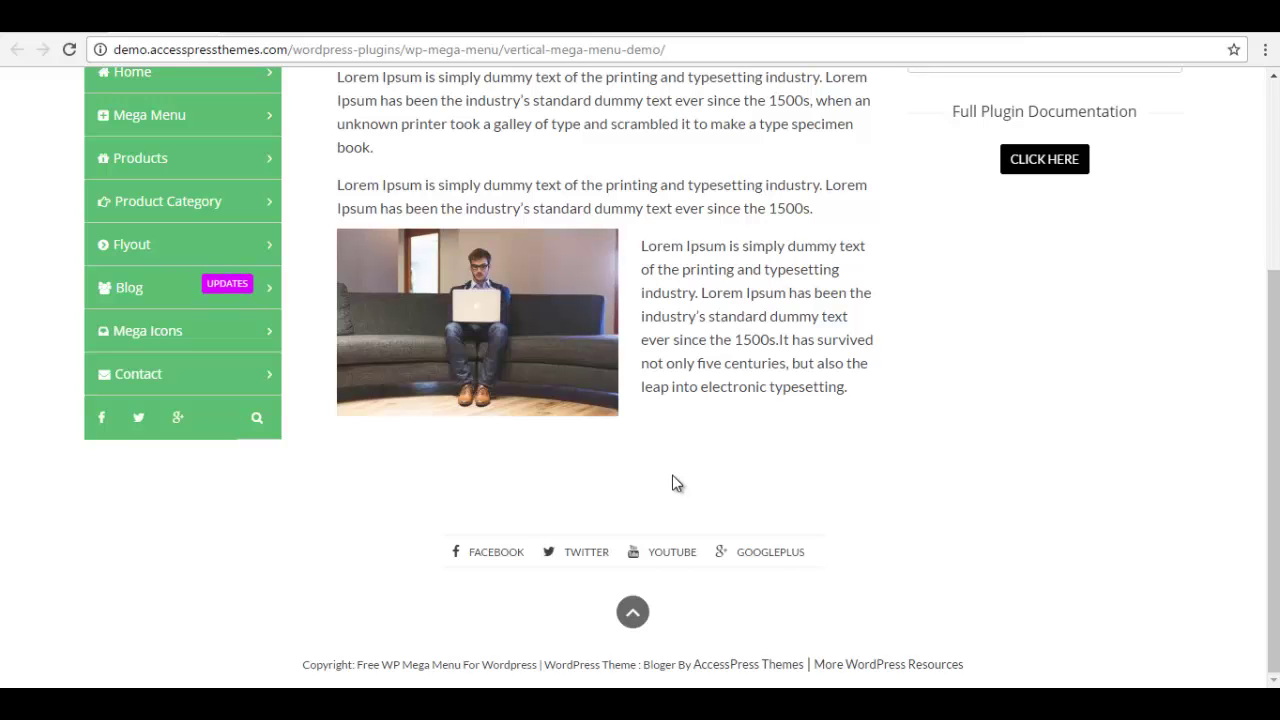
# Add the Contact Us page to the Vertical Menu as a top-level item and save the menu.
pyautogui.moveTo(229, 390)
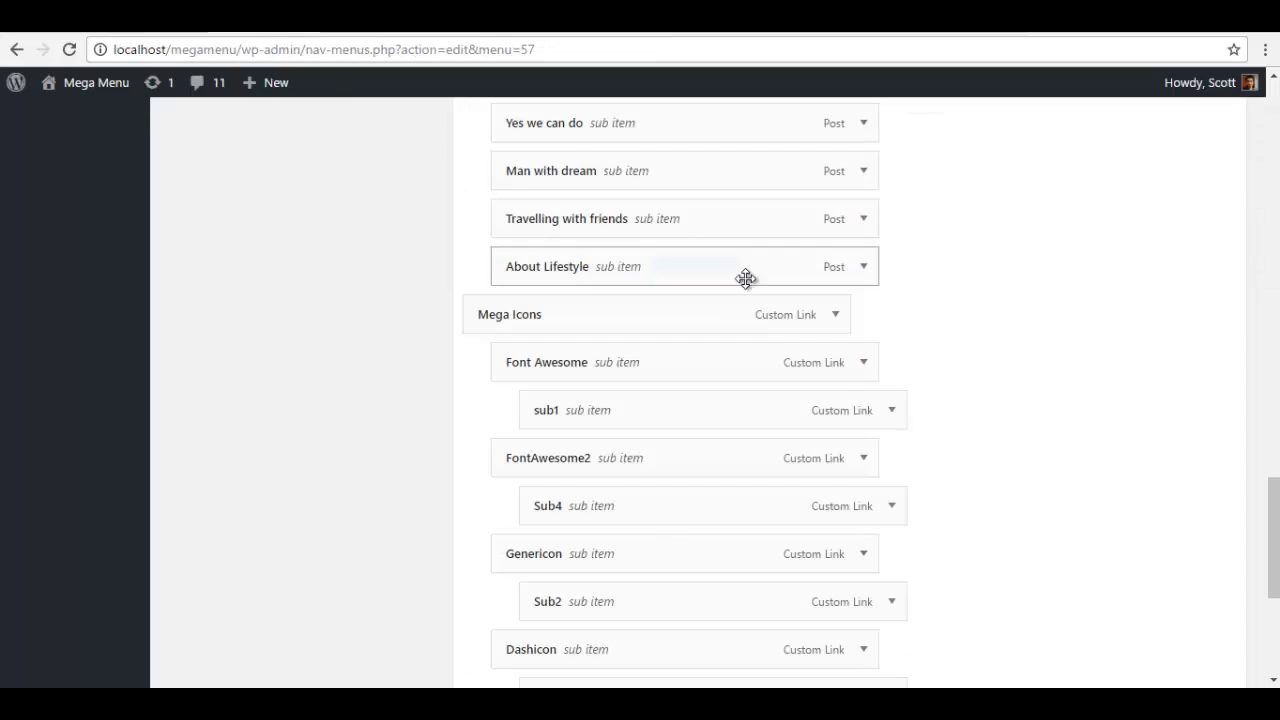
pyautogui.scroll(15, 369, 340)
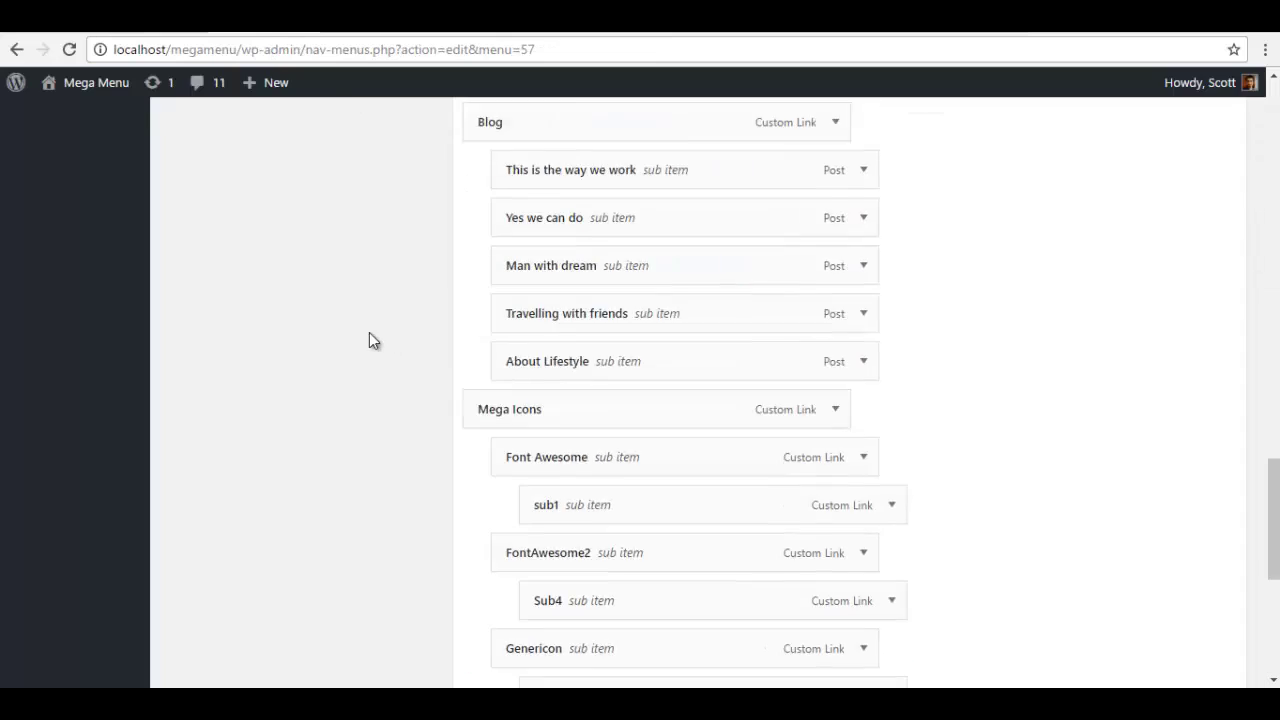
pyautogui.scroll(-3, 286, 469)
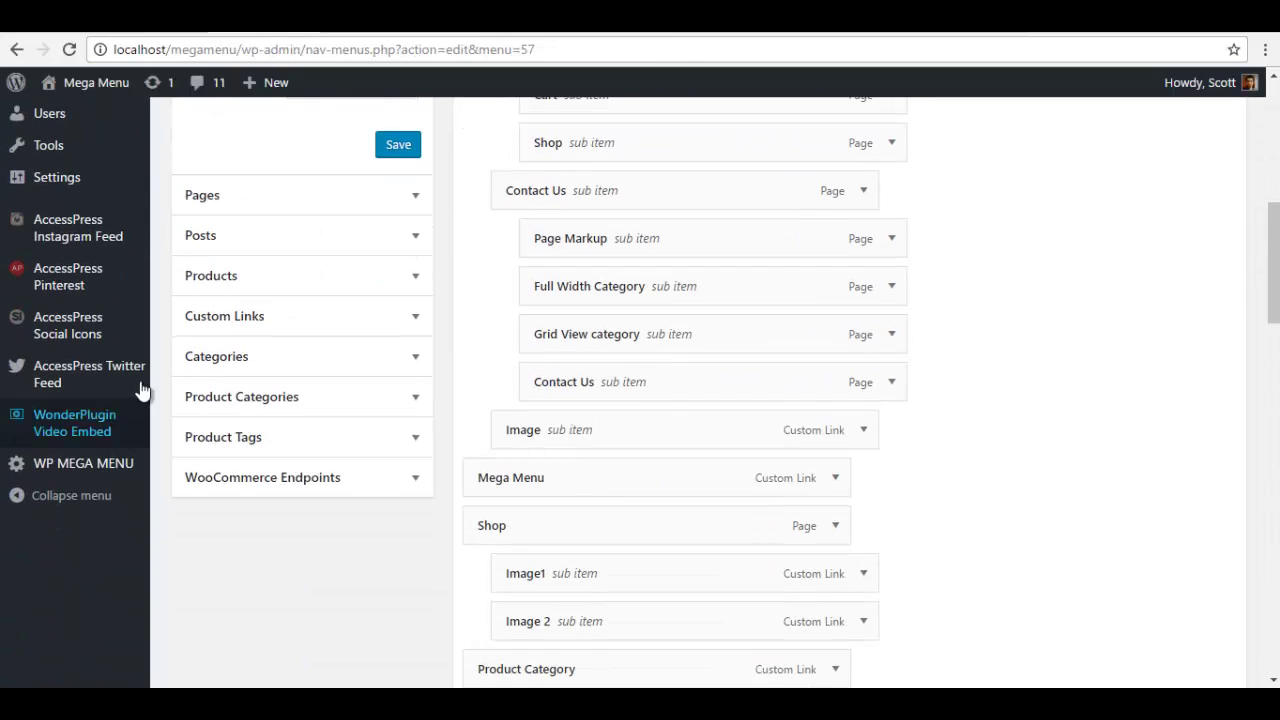
pyautogui.scroll(3, 277, 297)
pyautogui.click(246, 484)
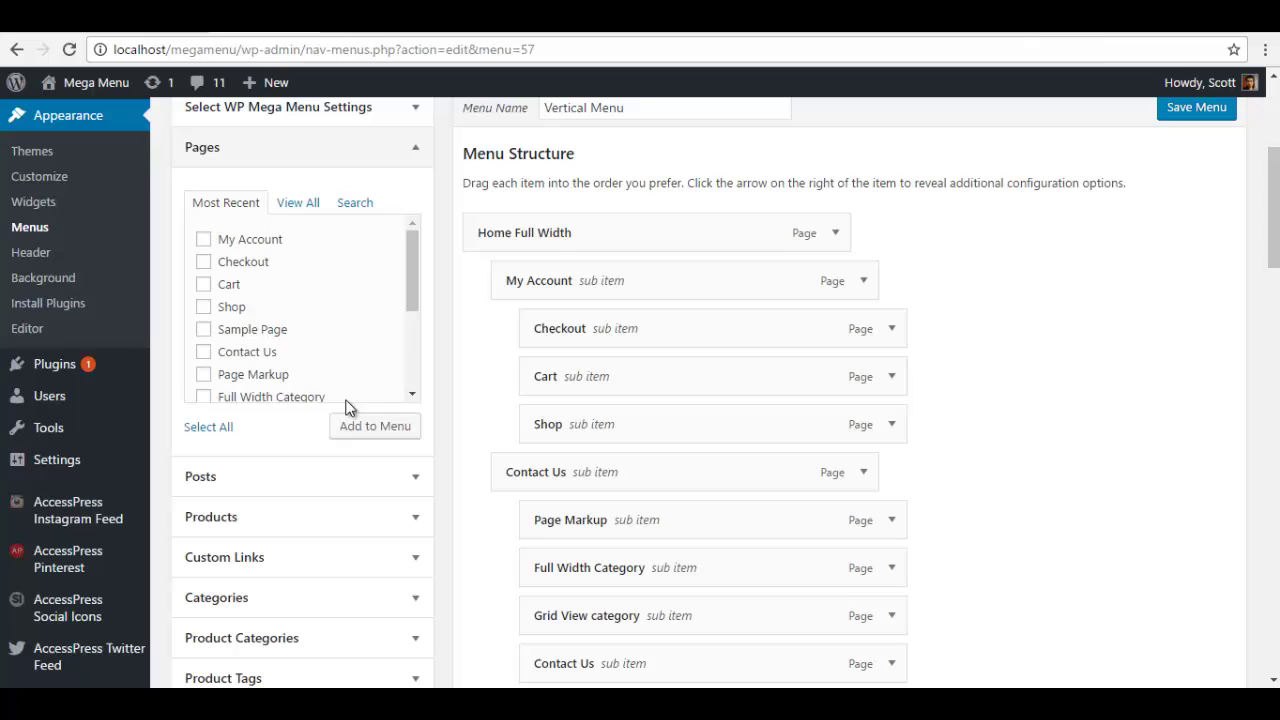
pyautogui.scroll(-1, 345, 405)
pyautogui.click(256, 267)
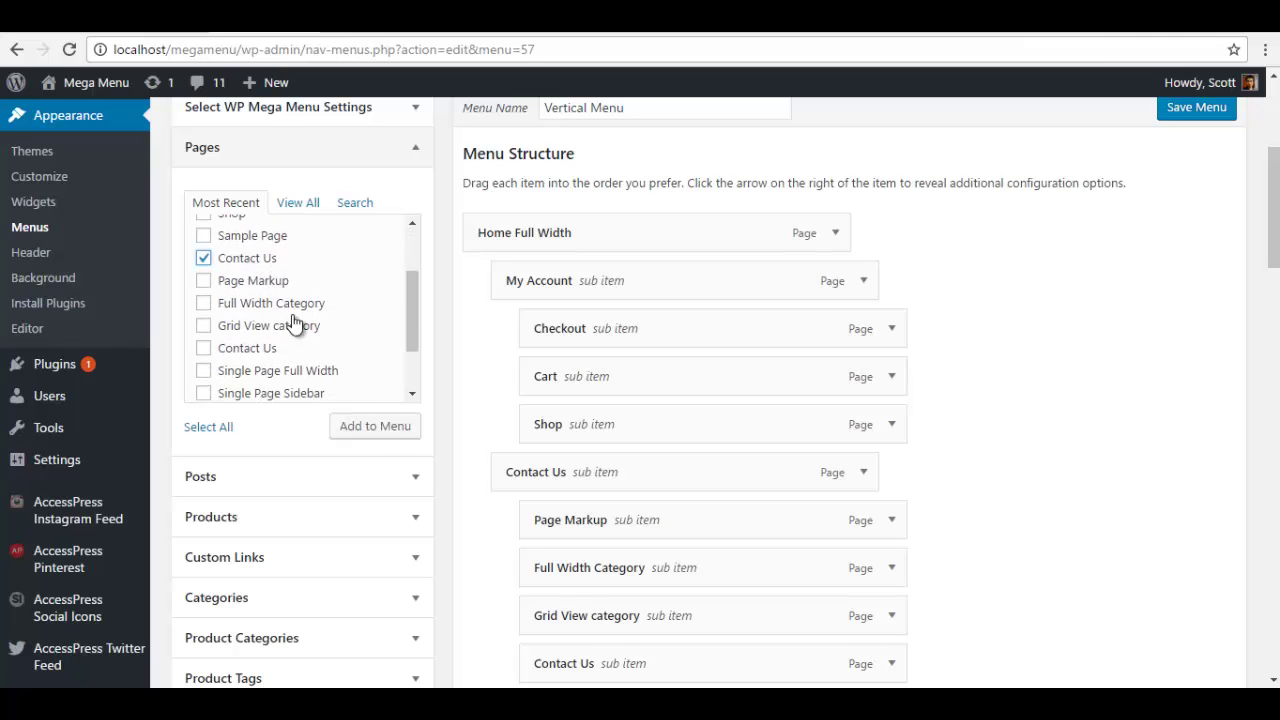
pyautogui.click(375, 438)
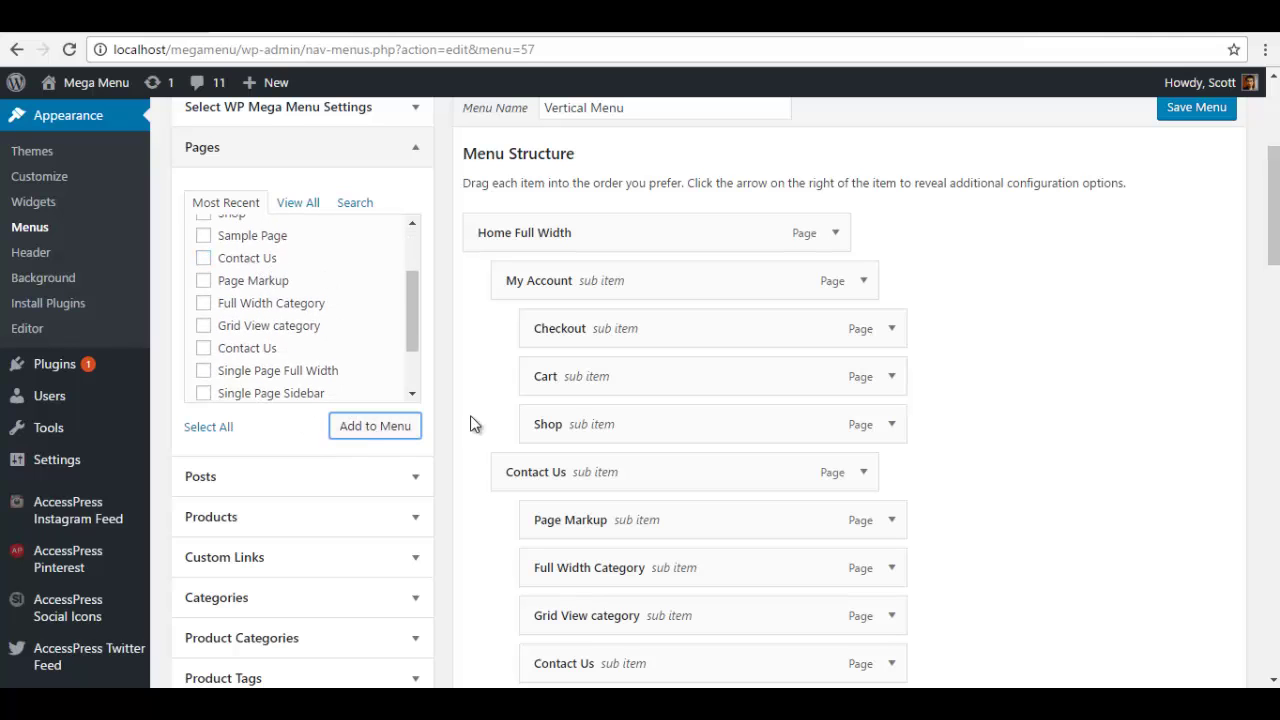
pyautogui.scroll(-10, 1183, 486)
pyautogui.scroll(-10, 1177, 482)
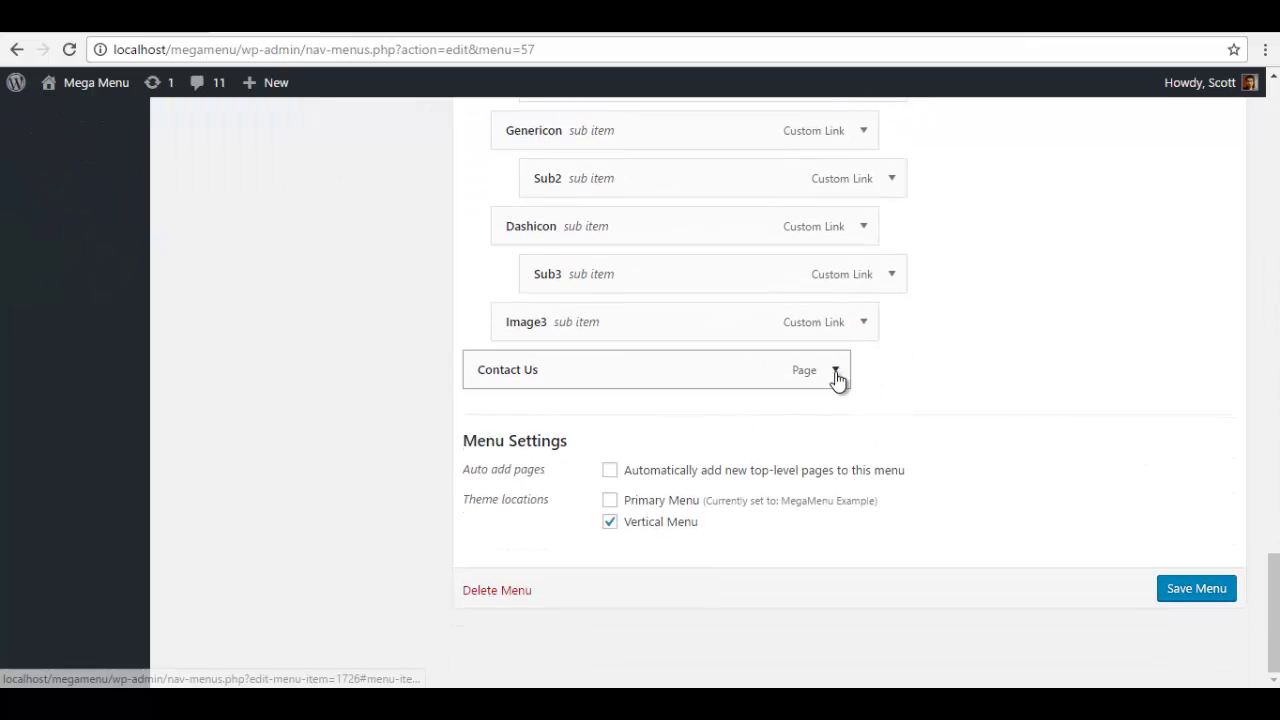
pyautogui.click(1214, 604)
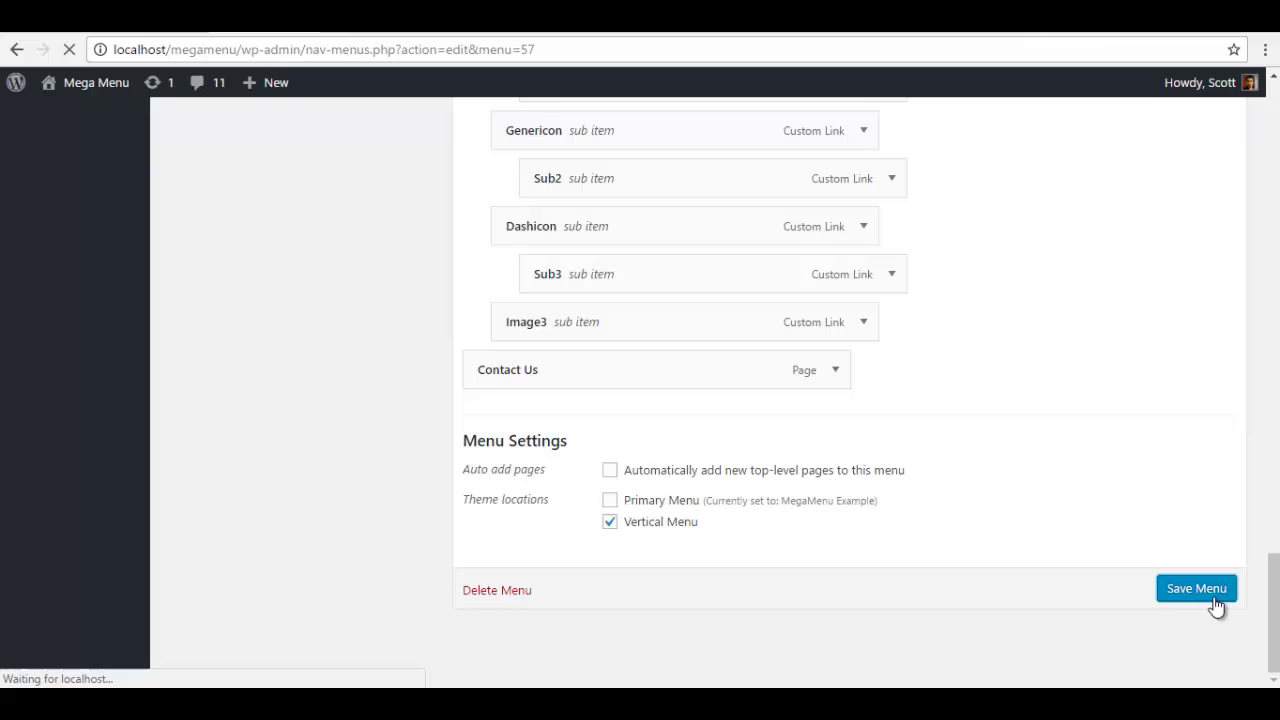
# Open the WP Mega Menu settings of the Contact Us item and set its sub menu display mode to Mega Menu.
pyautogui.scroll(-15, 743, 349)
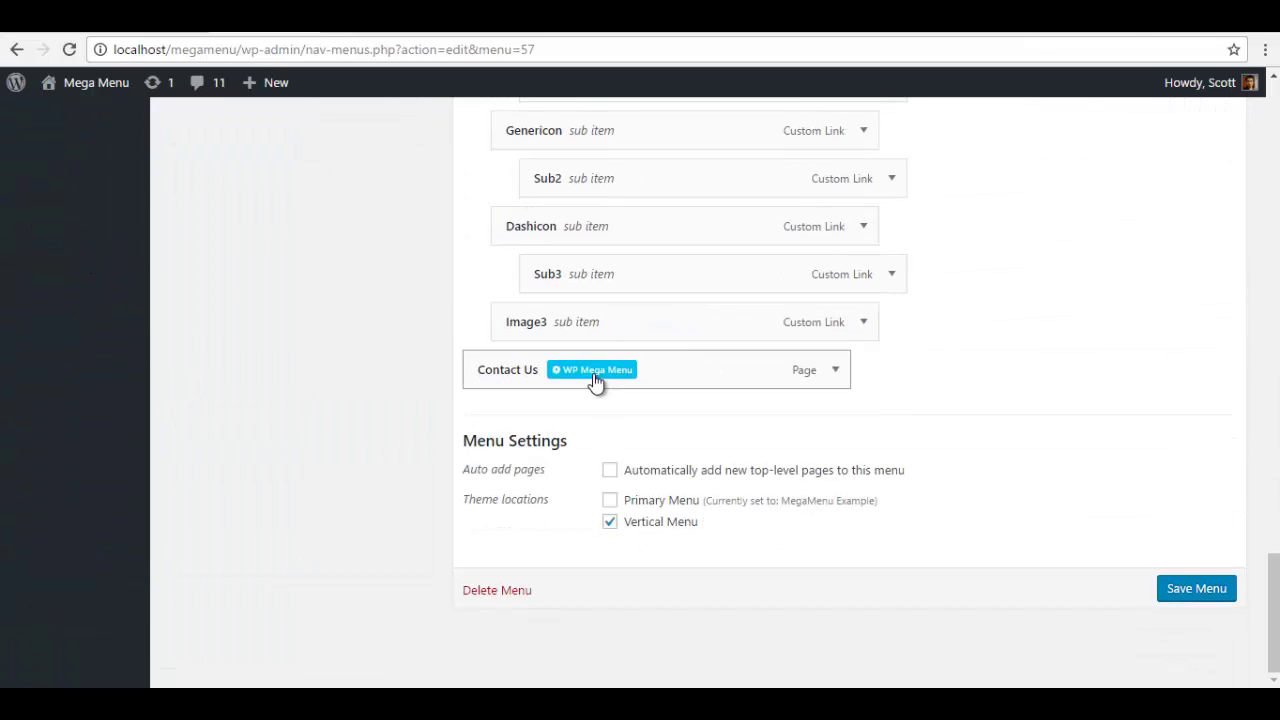
pyautogui.click(591, 370)
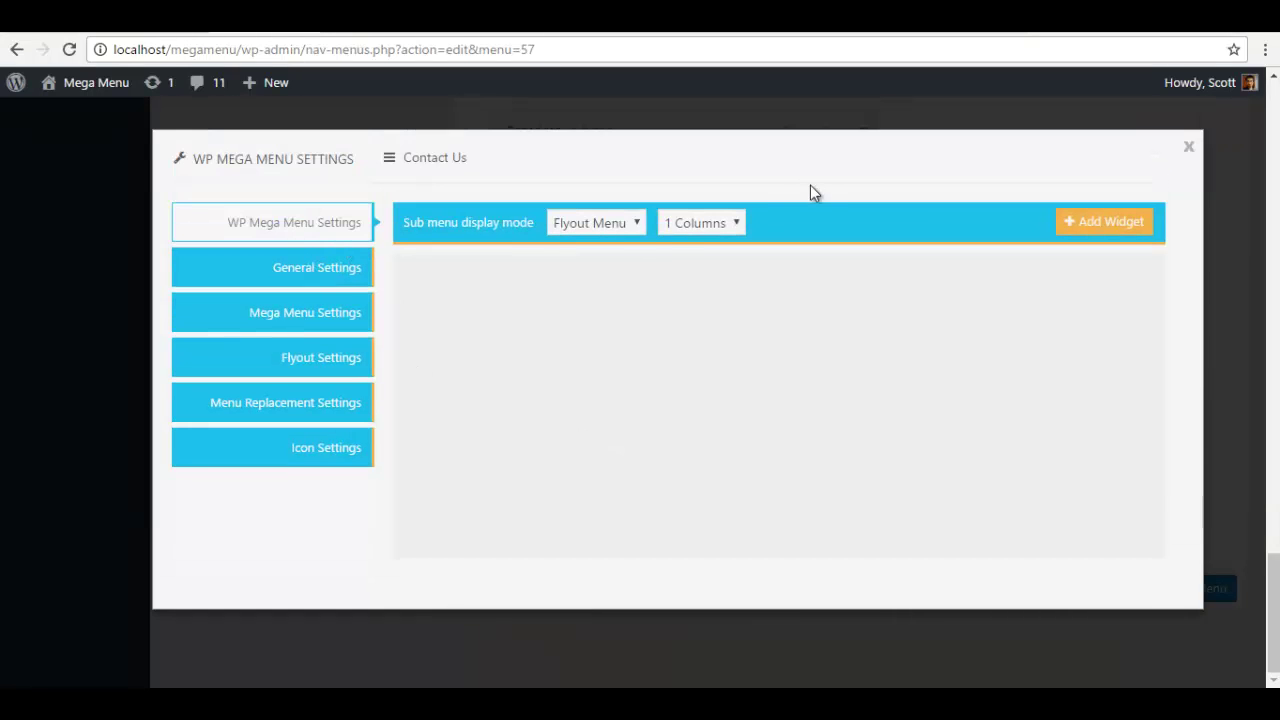
pyautogui.click(610, 223)
pyautogui.click(593, 261)
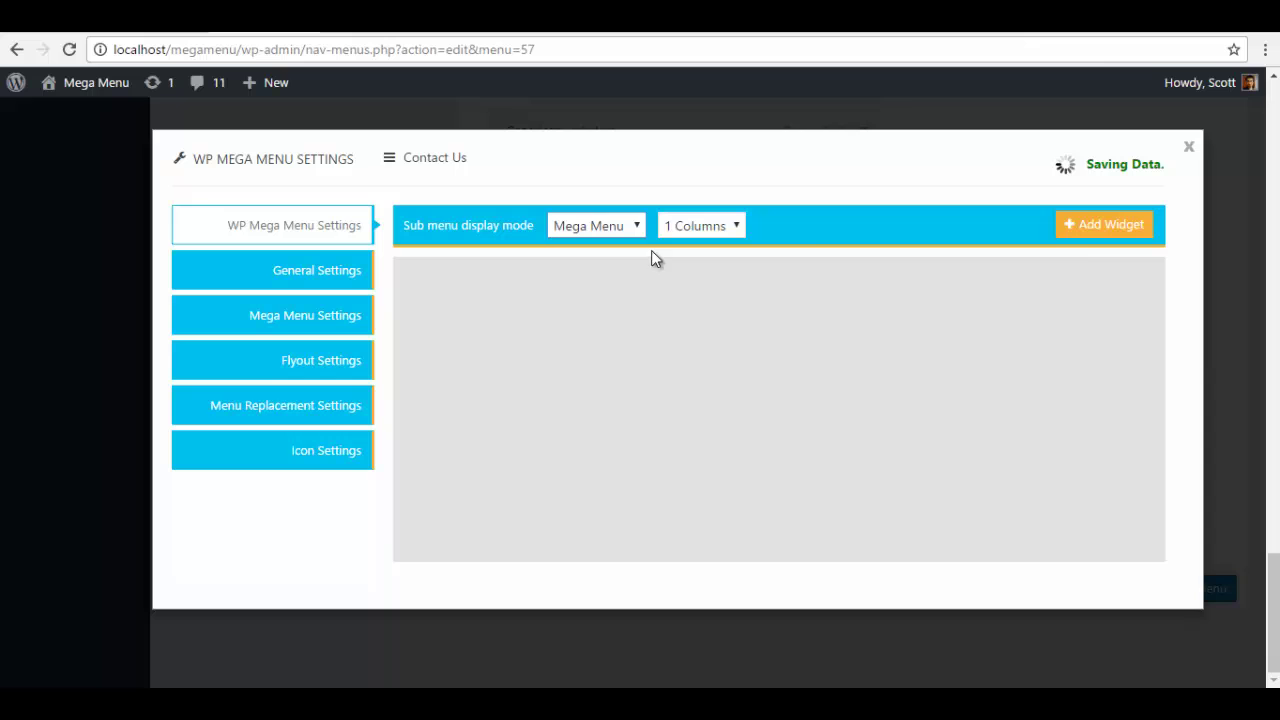
# Add a WordPress Text widget to the Contact Us mega menu.
pyautogui.click(1088, 228)
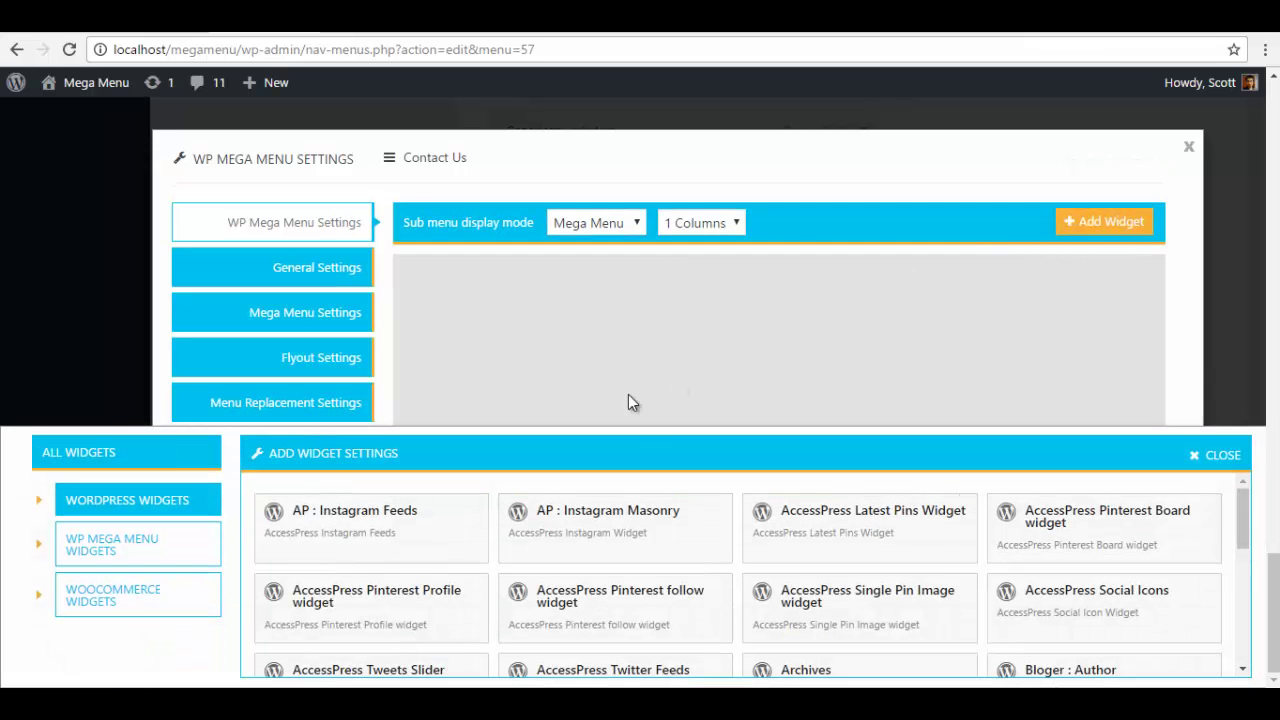
pyautogui.scroll(-1, 629, 509)
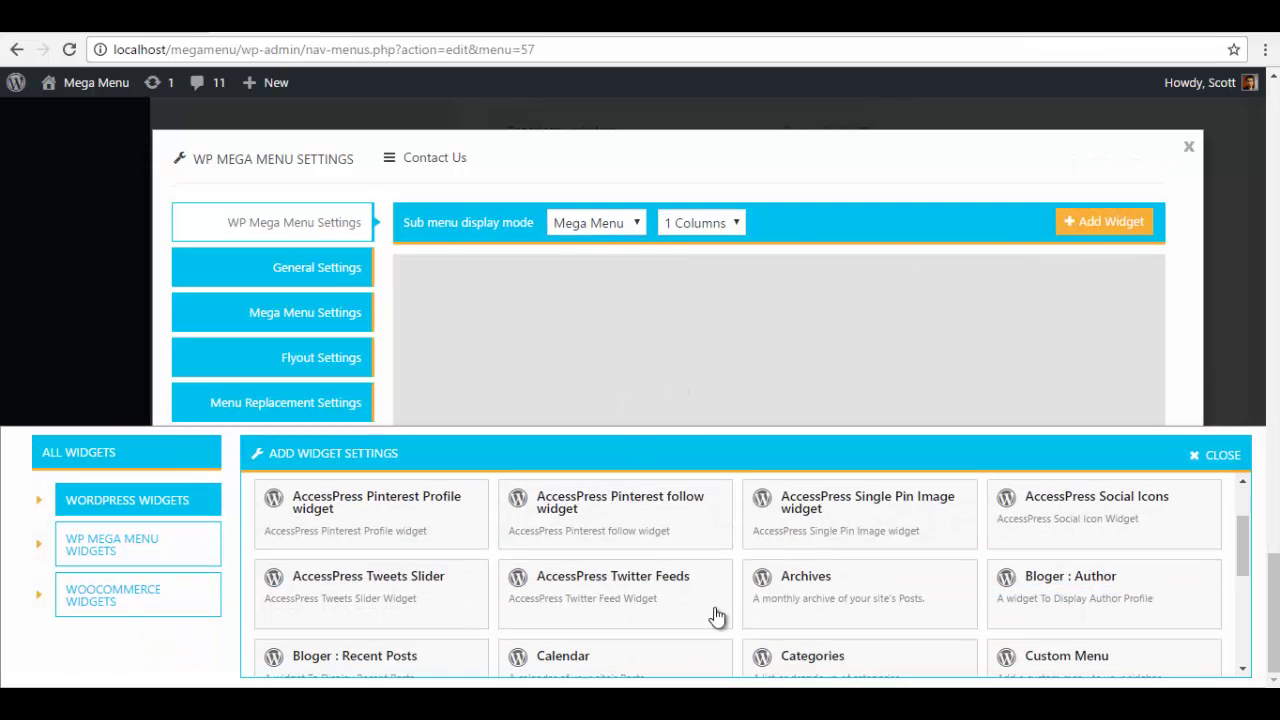
pyautogui.scroll(-2, 696, 597)
pyautogui.scroll(-1, 693, 597)
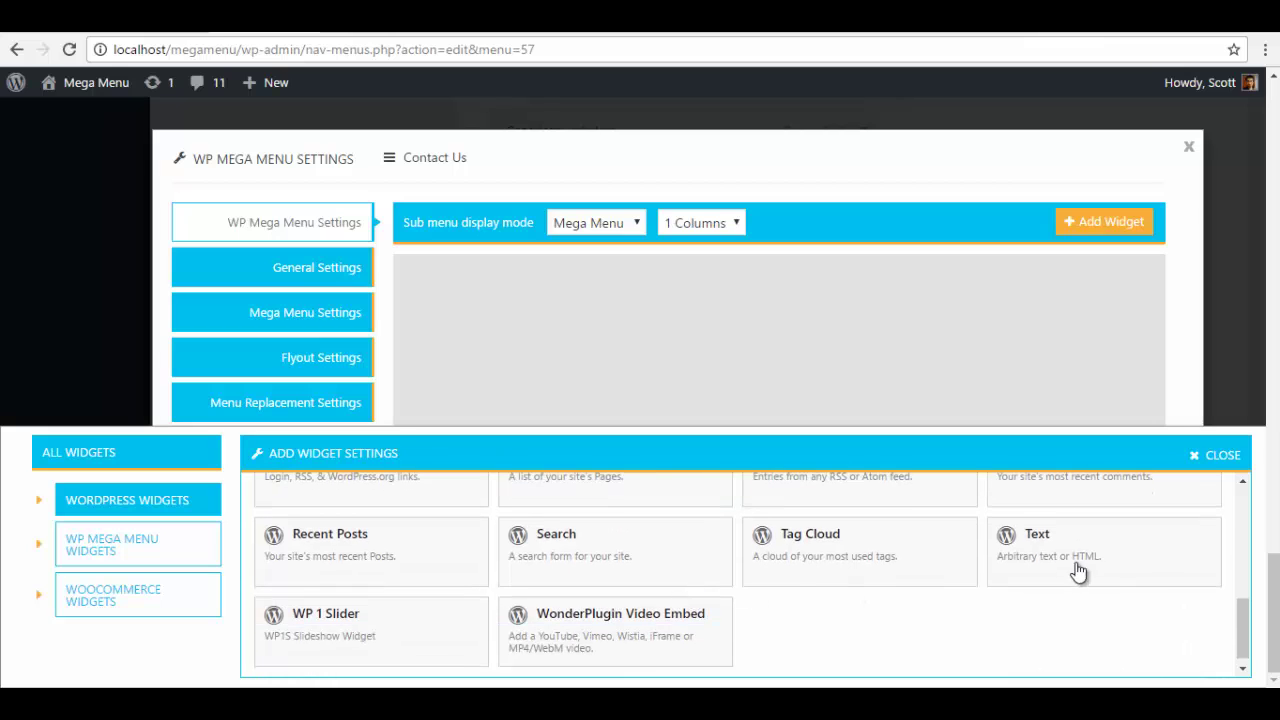
pyautogui.click(1113, 551)
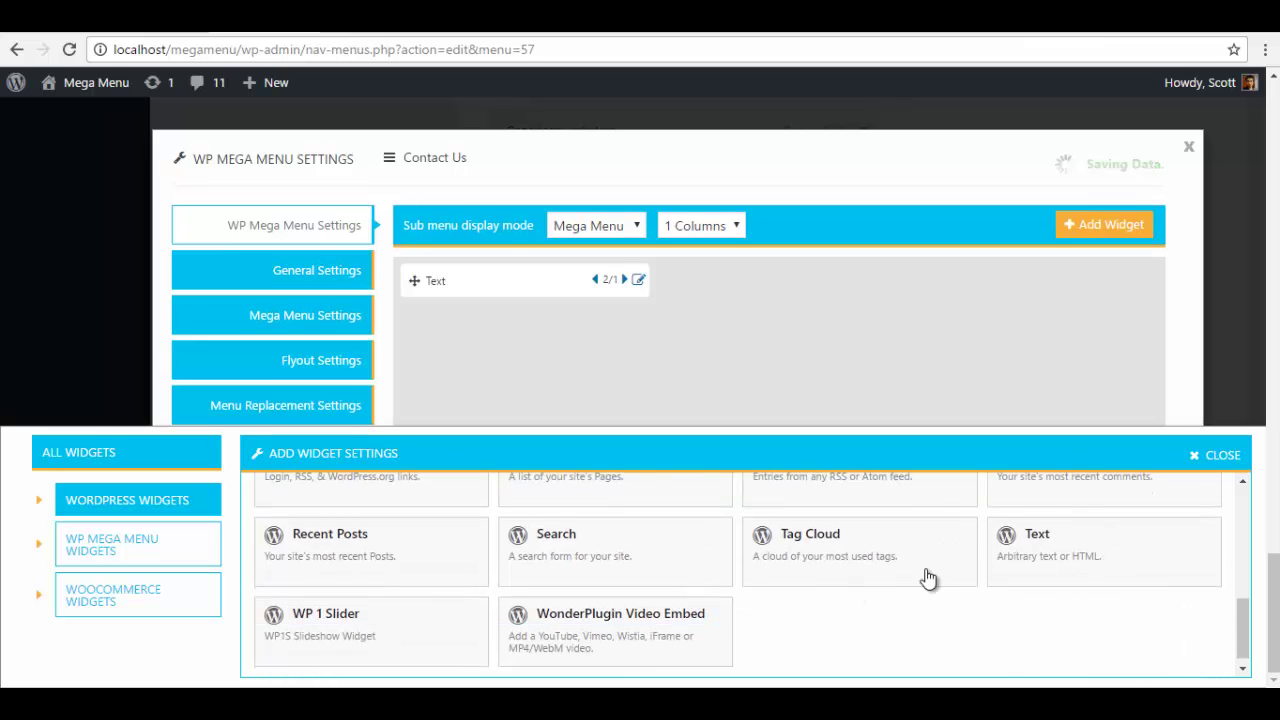
# Add the WP Mega Menu Contact Info widget and a second Text widget, and close the widget picker.
pyautogui.click(140, 545)
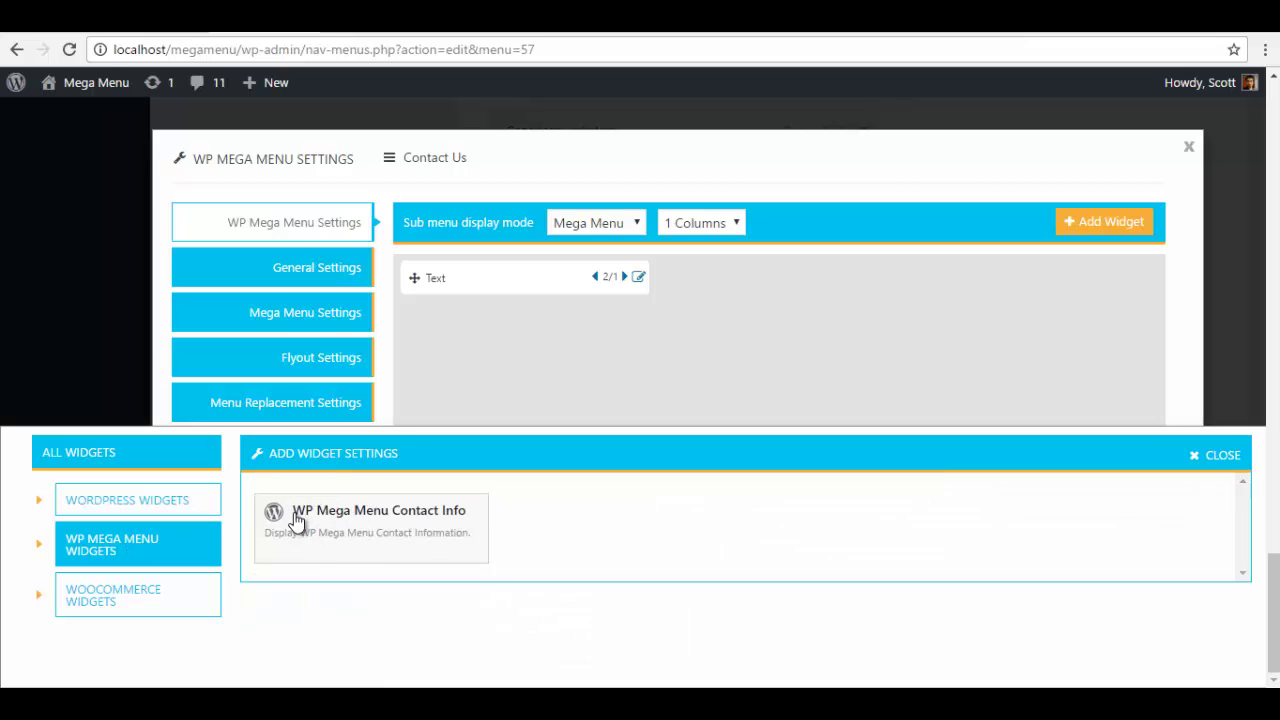
pyautogui.click(370, 527)
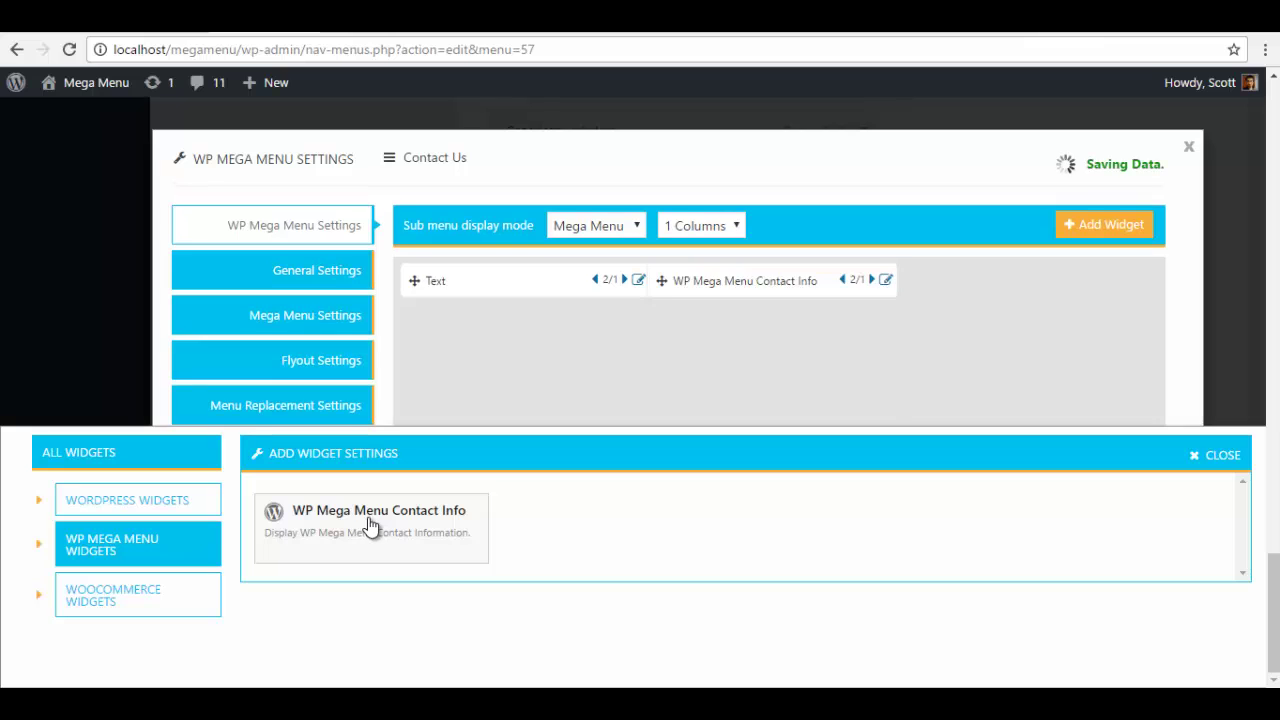
pyautogui.click(62, 505)
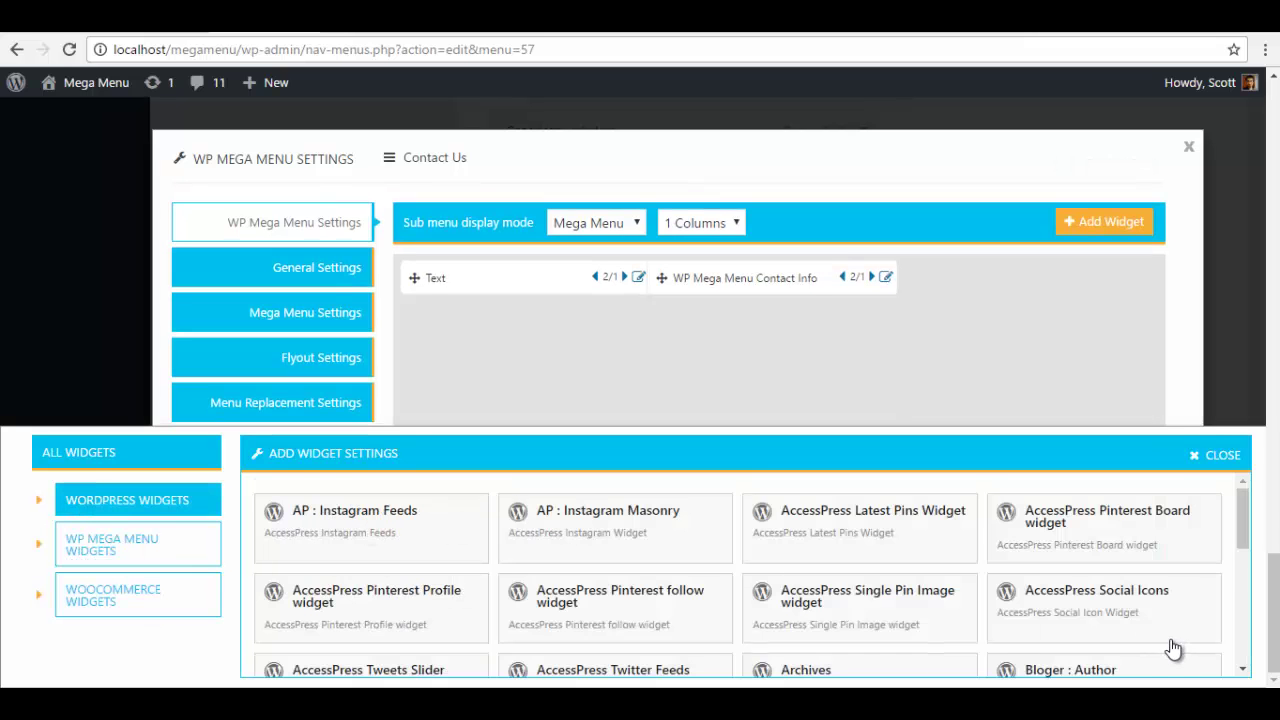
pyautogui.scroll(-5, 1169, 640)
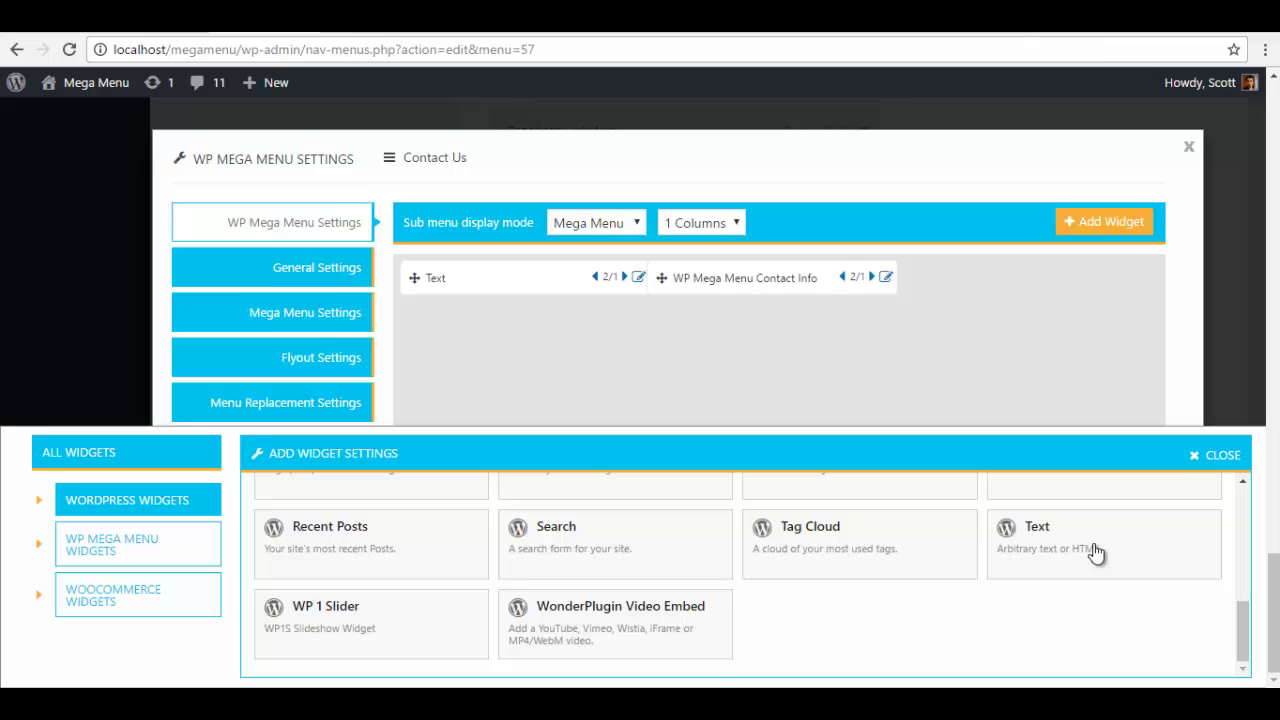
pyautogui.click(1100, 553)
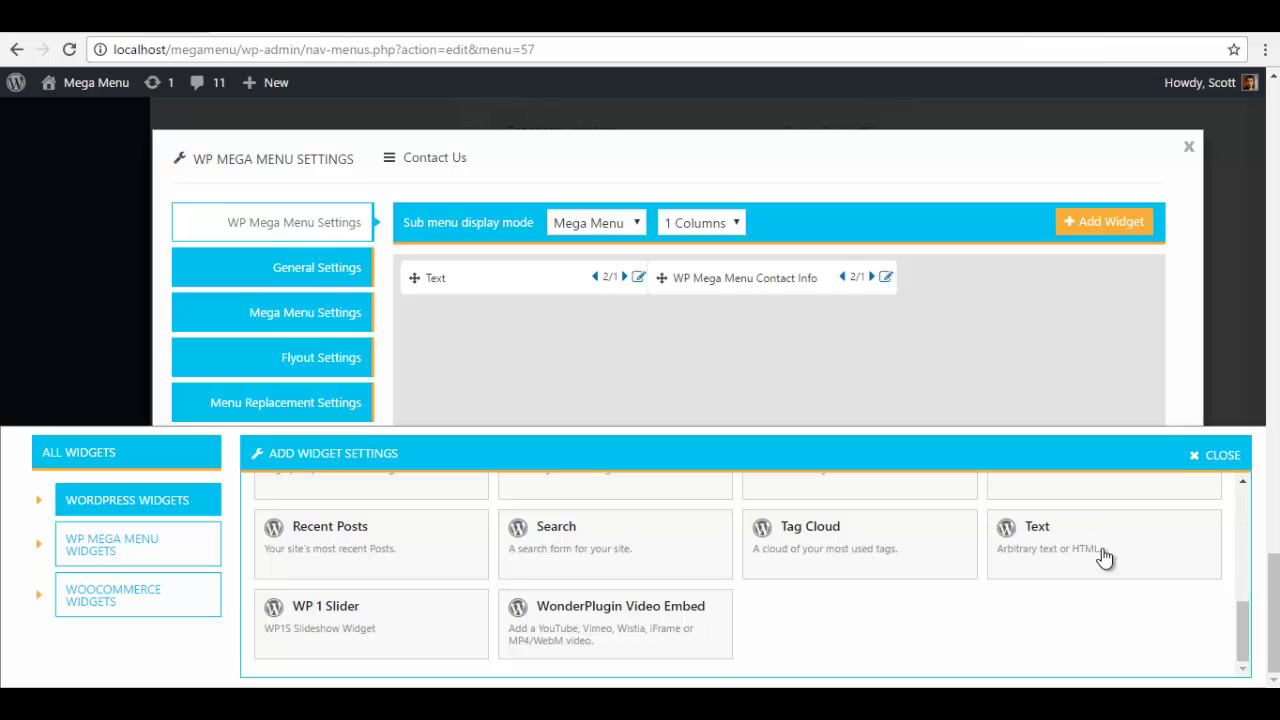
pyautogui.click(1226, 458)
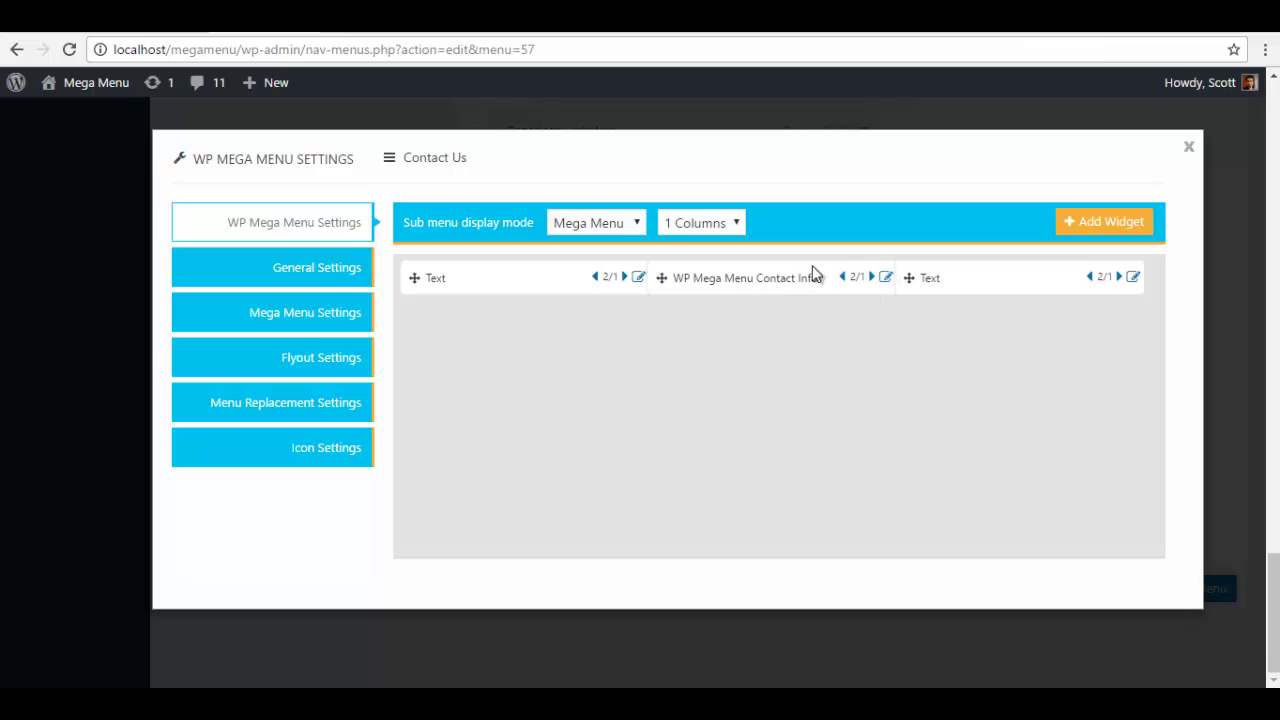
# Open the WP Mega Menu Contact Info widget for editing, title it "Contact" and fill in the address.
pyautogui.click(885, 280)
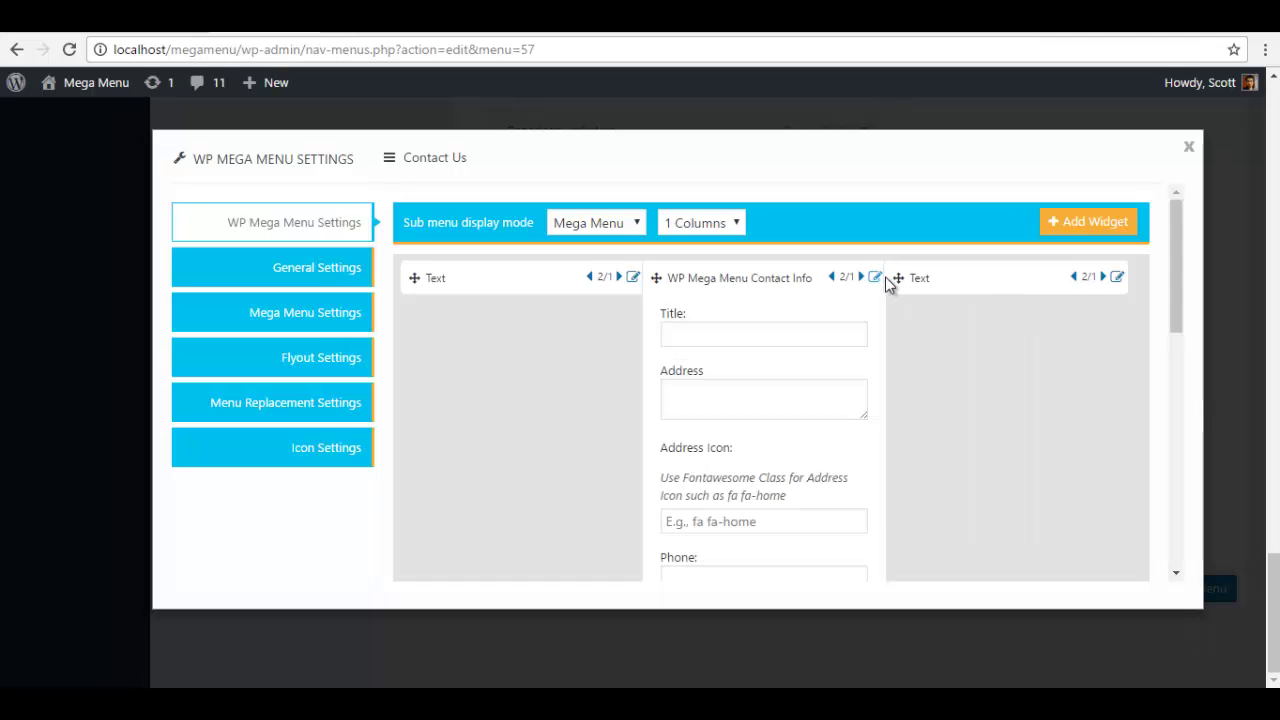
pyautogui.click(707, 336)
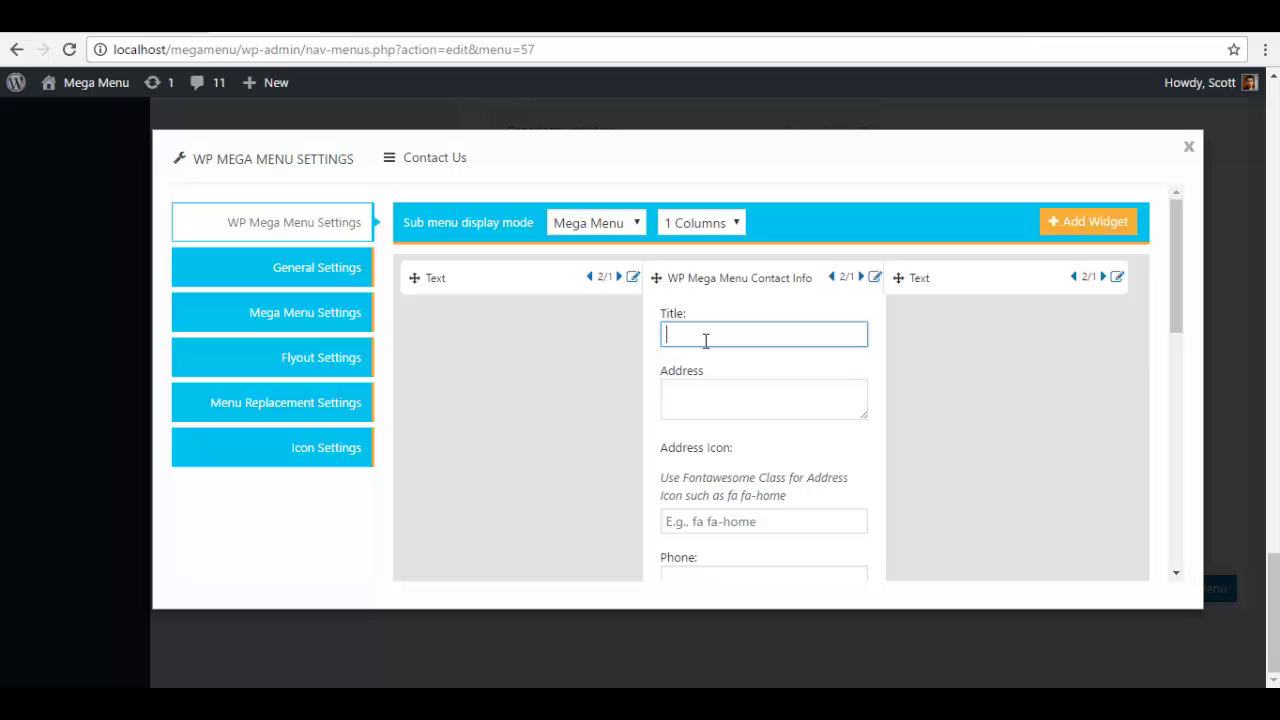
pyautogui.write('Contact')
pyautogui.press('Tab')
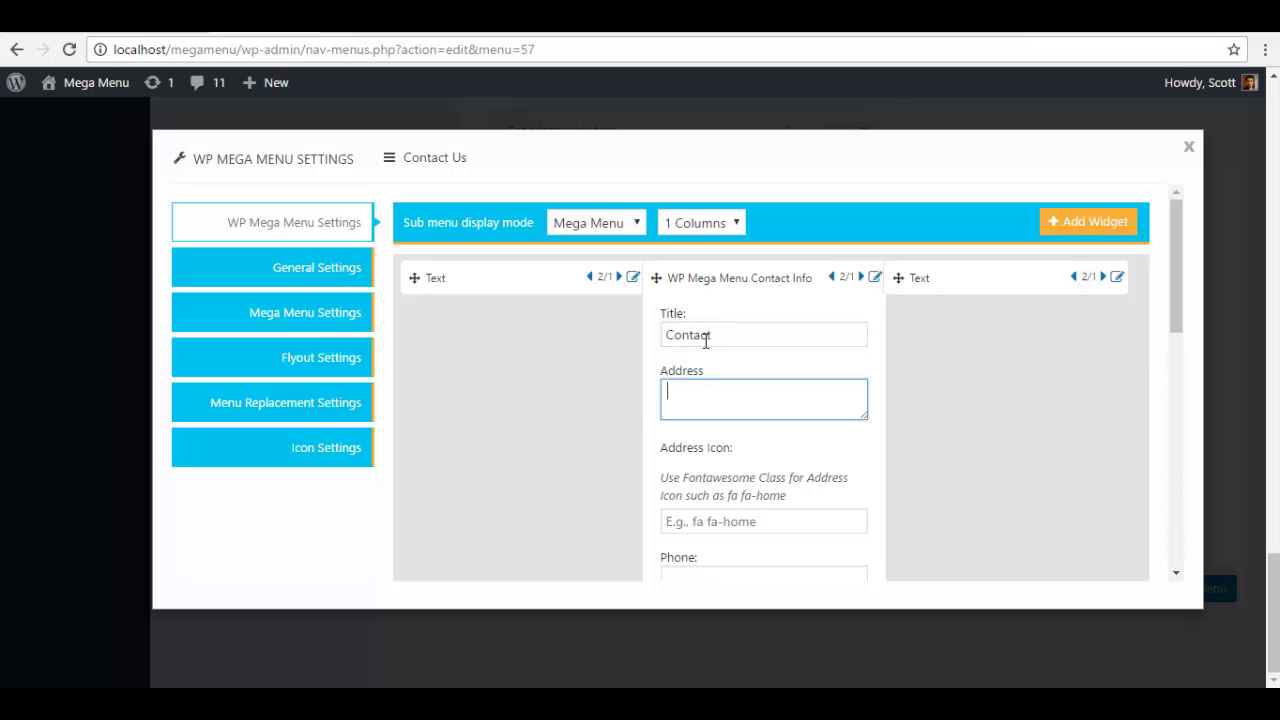
pyautogui.write('RAvib')
pyautogui.press('BackSpace')
pyautogui.write('avibhavan')
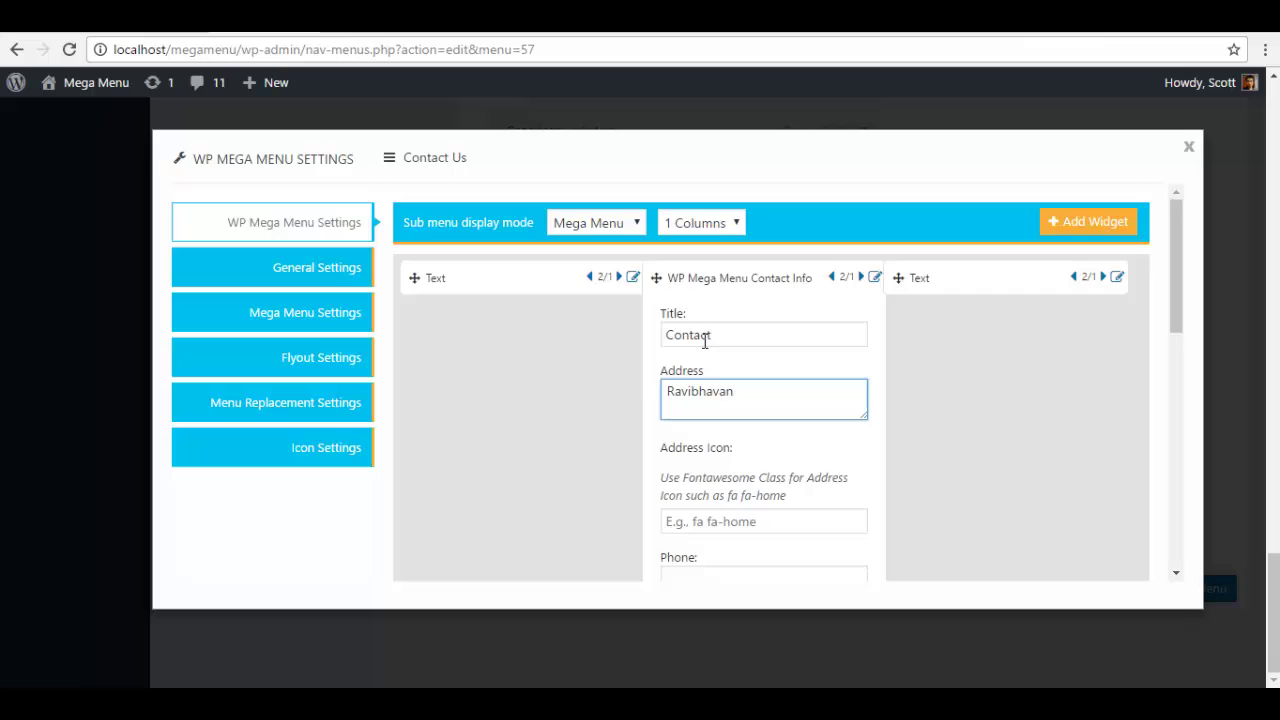
# Set the contact widget's address icon to "fa fa-home".
pyautogui.scroll(-1, 712, 370)
pyautogui.scroll(-1, 716, 384)
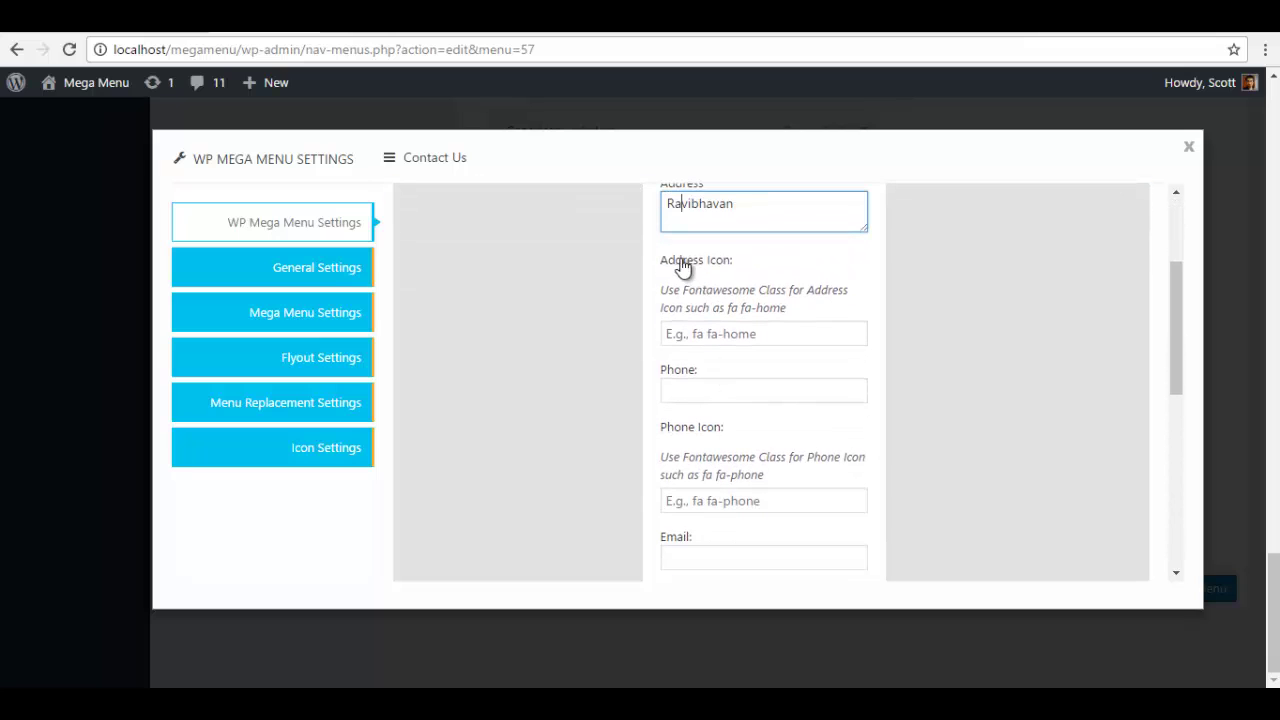
pyautogui.click(747, 333)
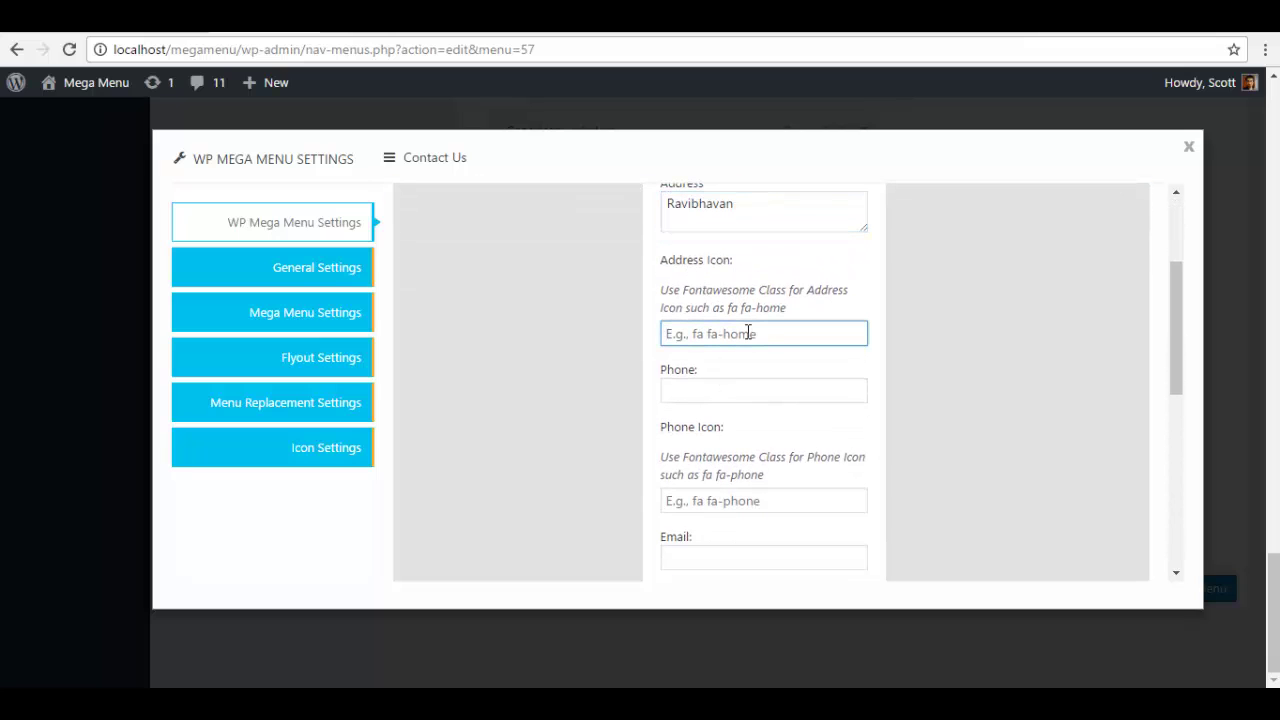
pyautogui.write('fa fa-home')
pyautogui.press('Tab')
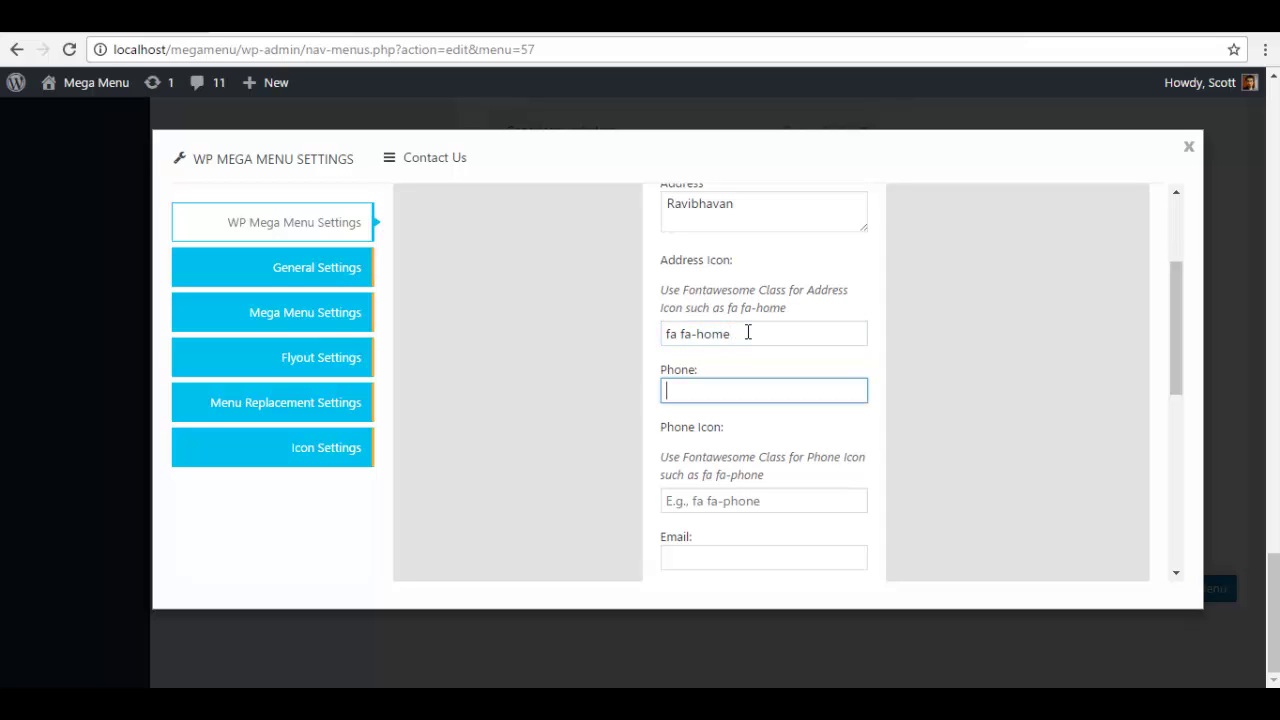
# Fill in the contact's phone number and set the phone icon to "fa fa-phone".
pyautogui.write('1234567890')
pyautogui.press('Tab')
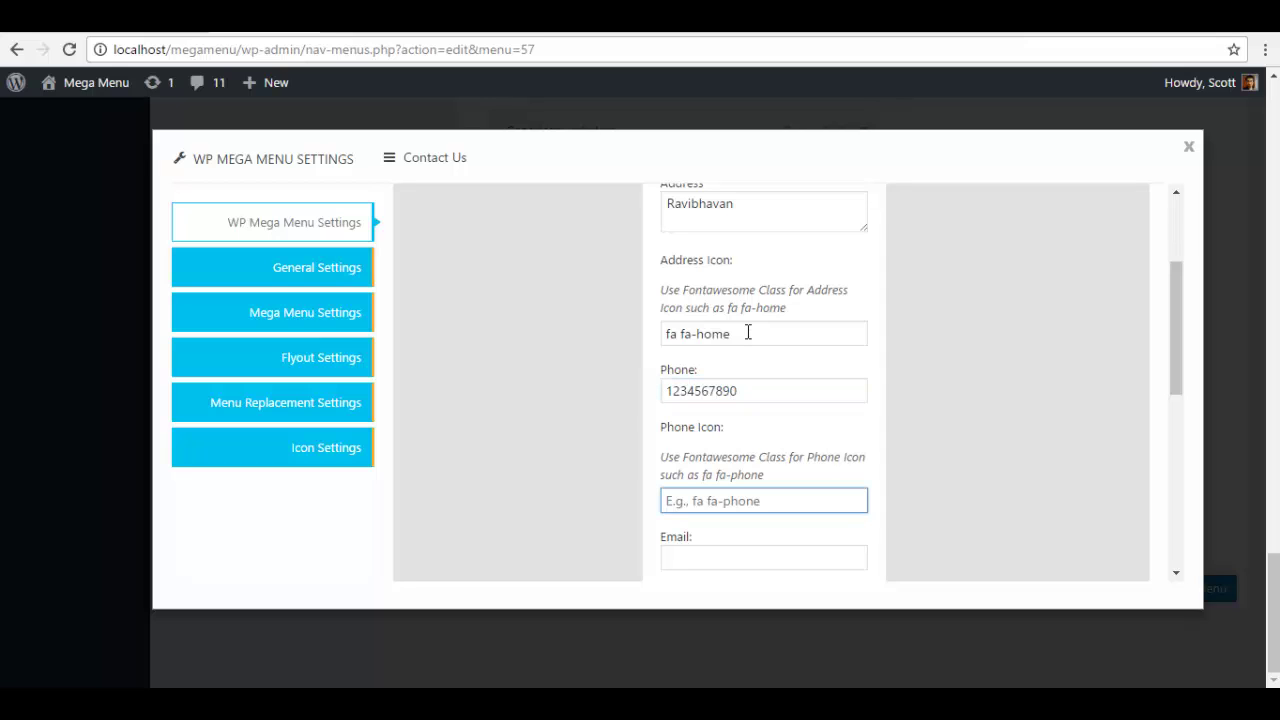
pyautogui.write('fa fa-phone')
pyautogui.press('Tab')
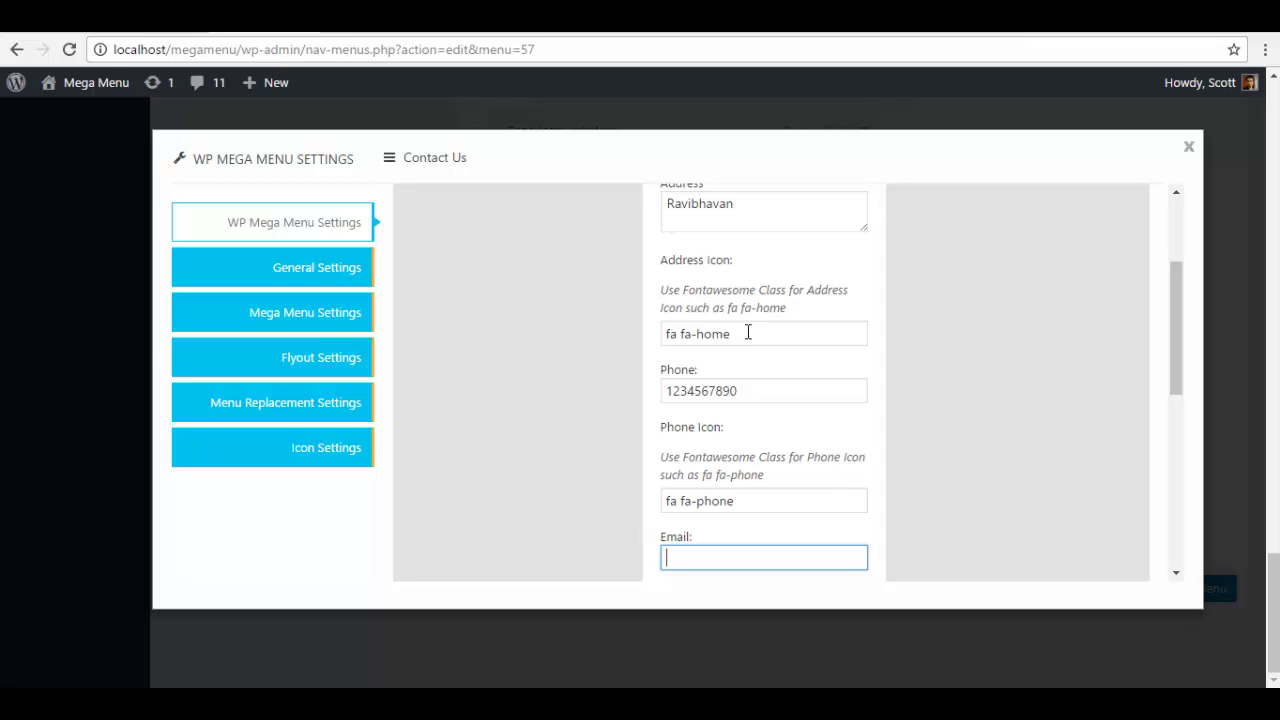
# Fill in the contact's e-mail and set the email icon to "fa fa-emil".
pyautogui.write('abc@xyz.com')
pyautogui.press('Tab')
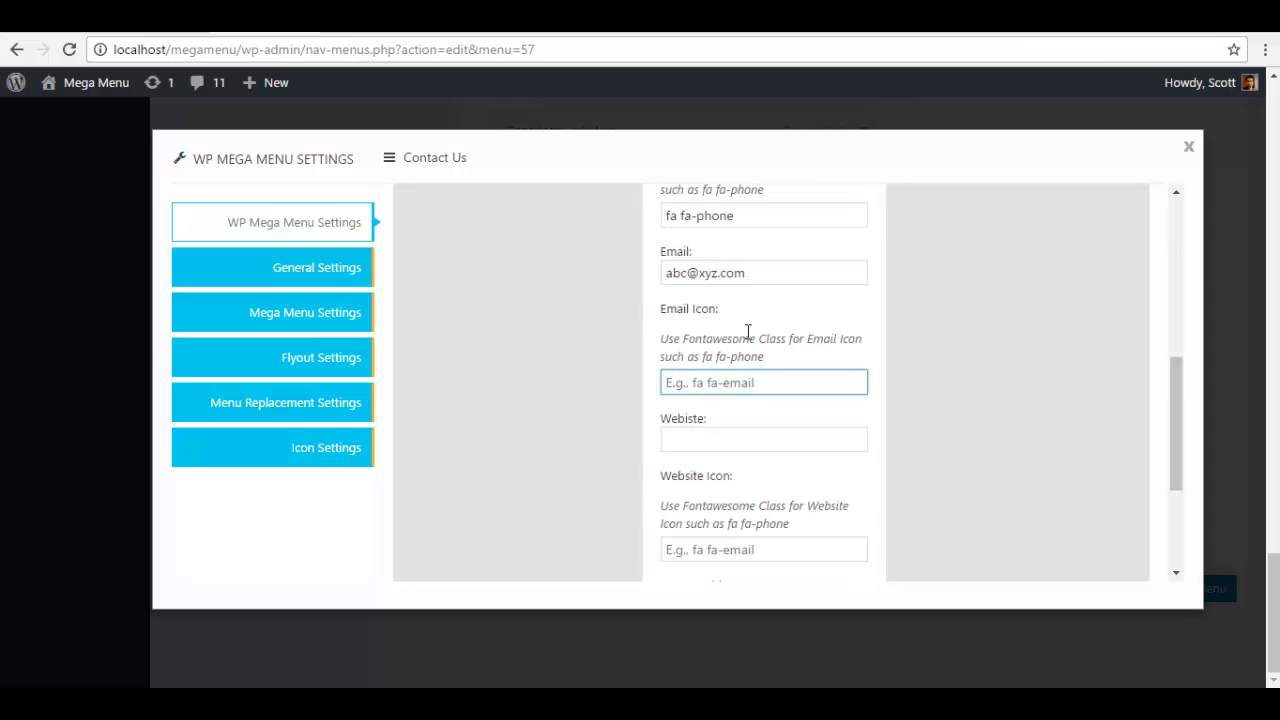
pyautogui.write('fa fa-emil')
pyautogui.press('Tab')
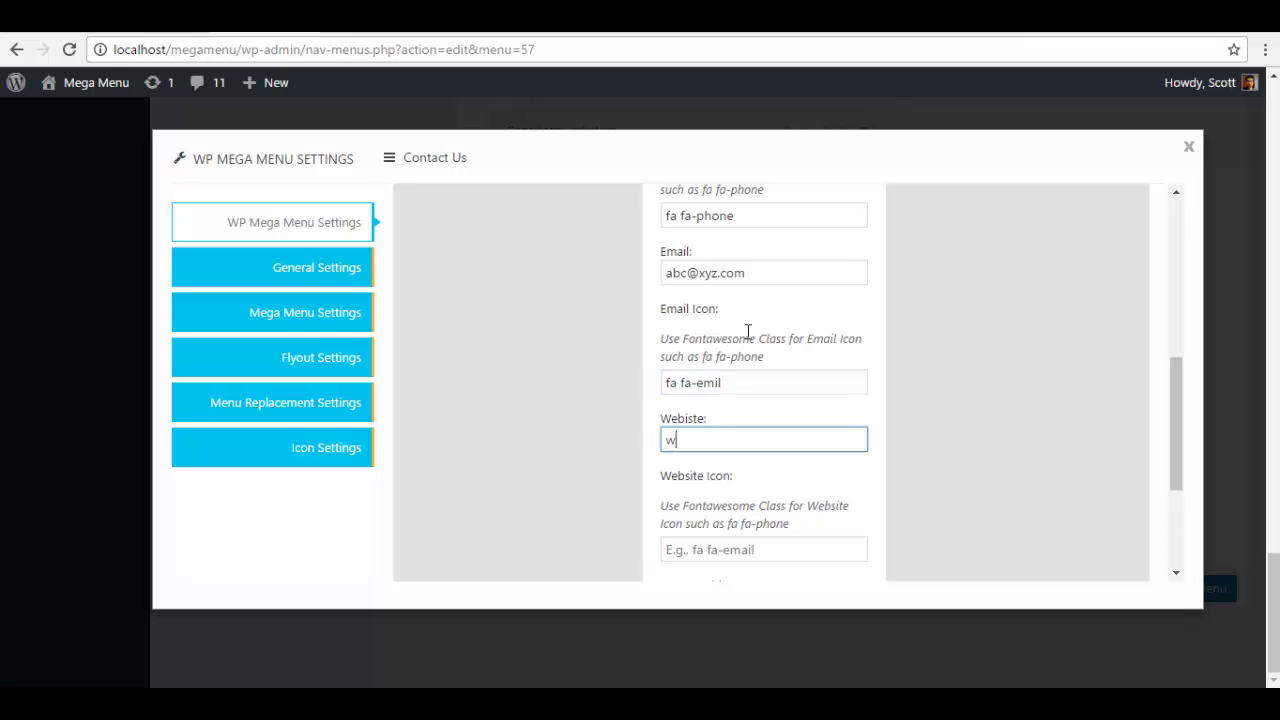
pyautogui.write('www.ni')
pyautogui.press('BackSpace')
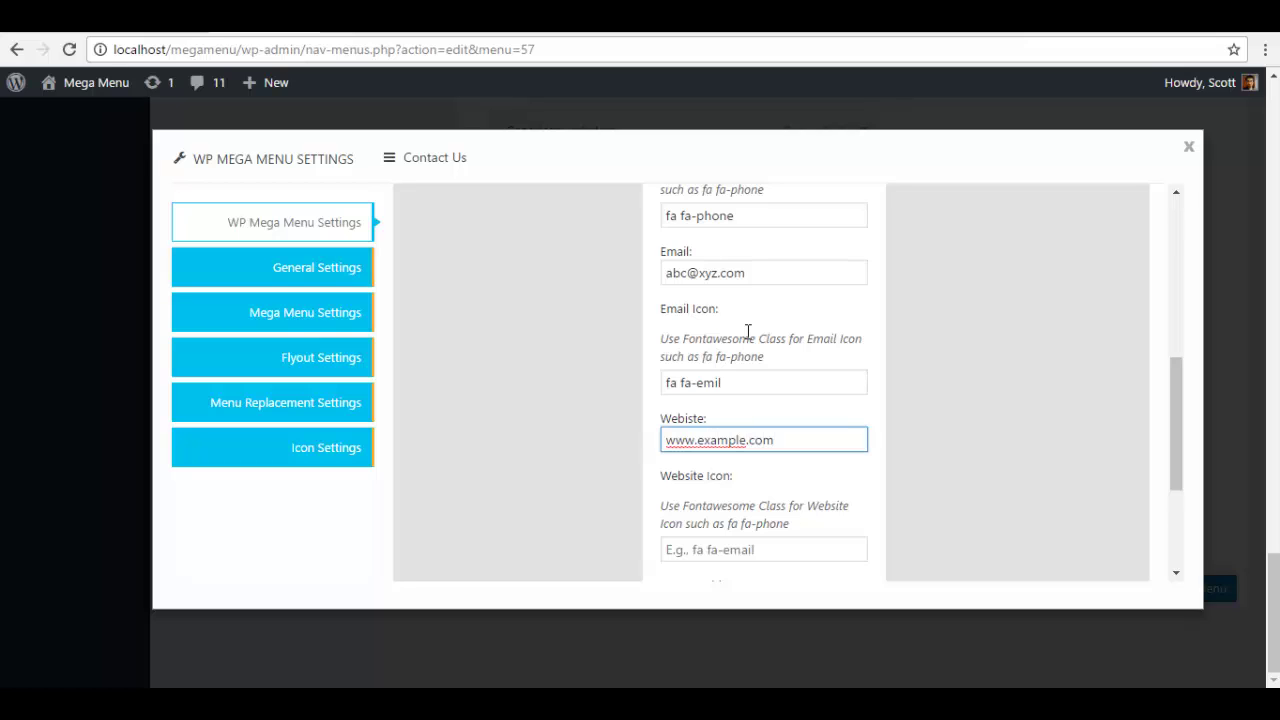
pyautogui.press('Tab')
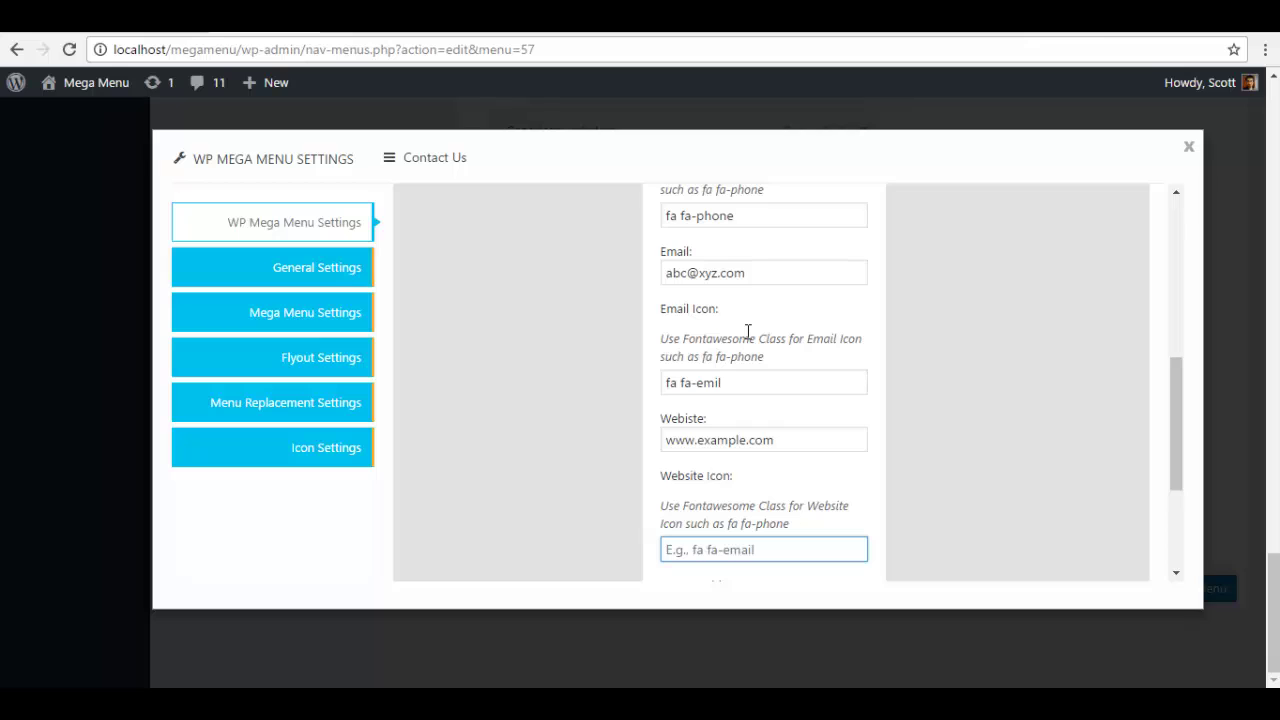
pyautogui.write('fa')
pyautogui.write('fa-globe')
pyautogui.press('Tab')
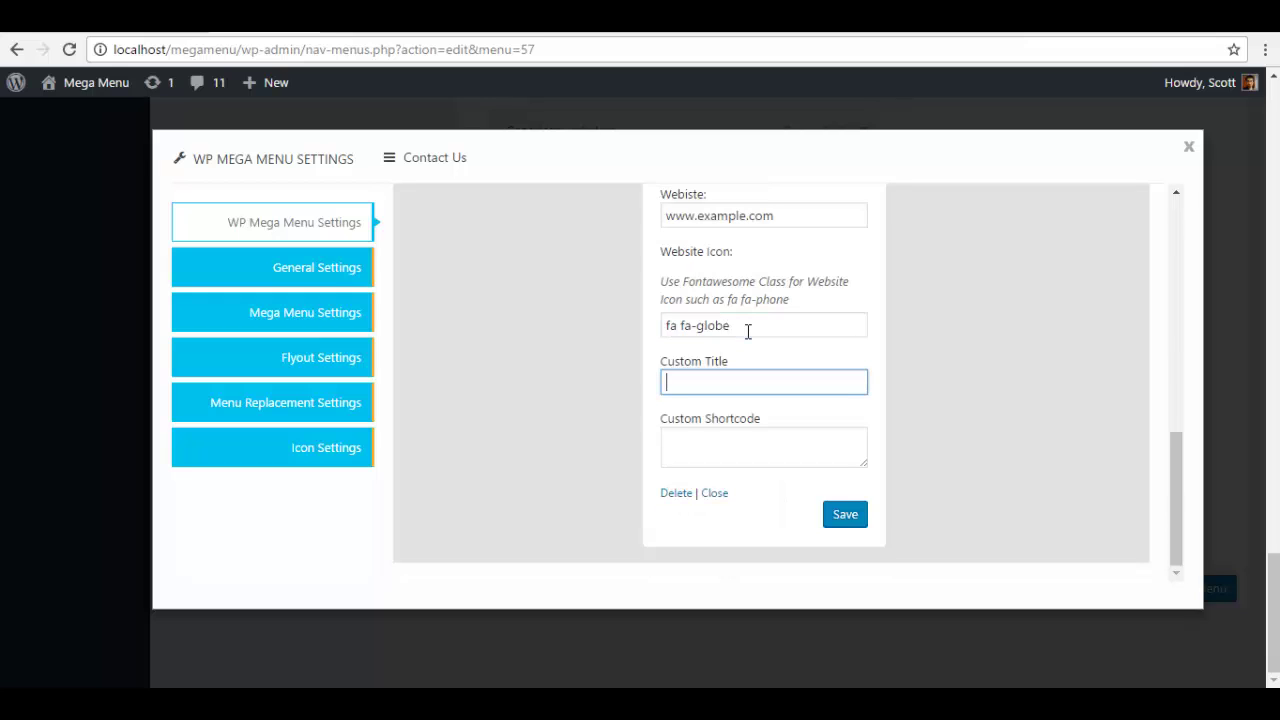
# Set the contact widget's custom title to "Social Links", save the widget and close the mega menu settings.
pyautogui.write('Social Links')
pyautogui.click(856, 520)
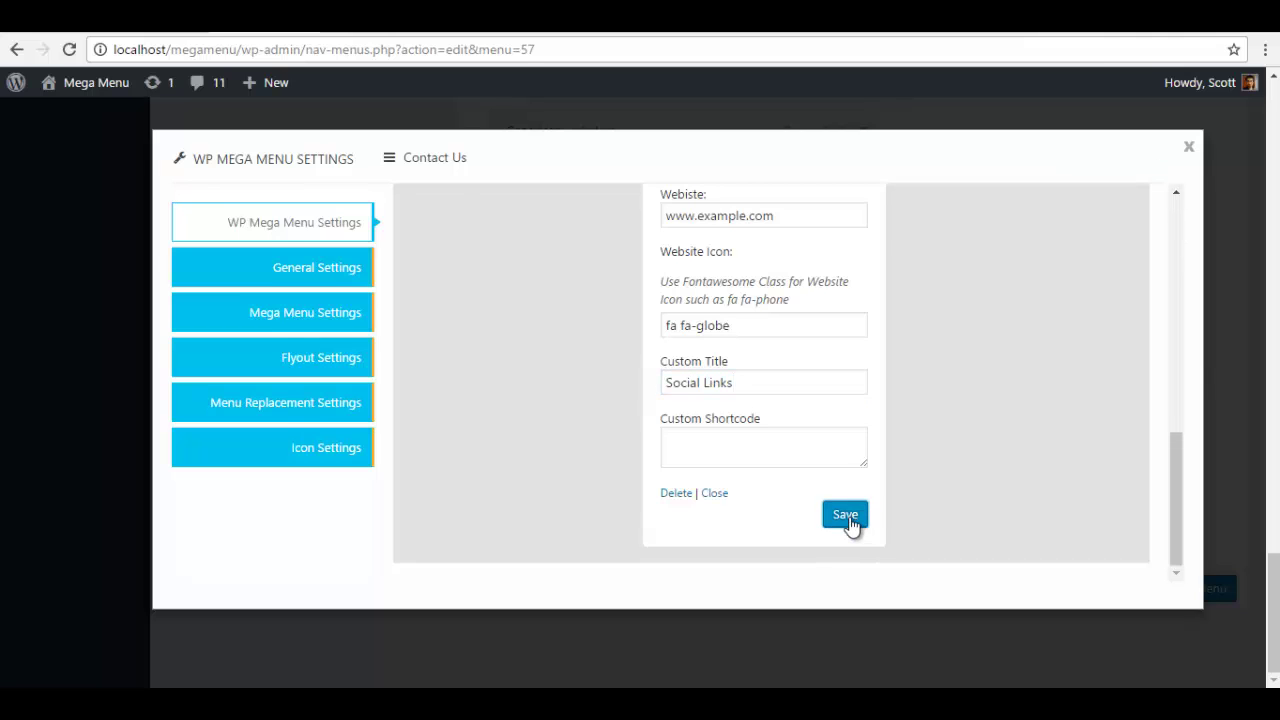
pyautogui.click(688, 448)
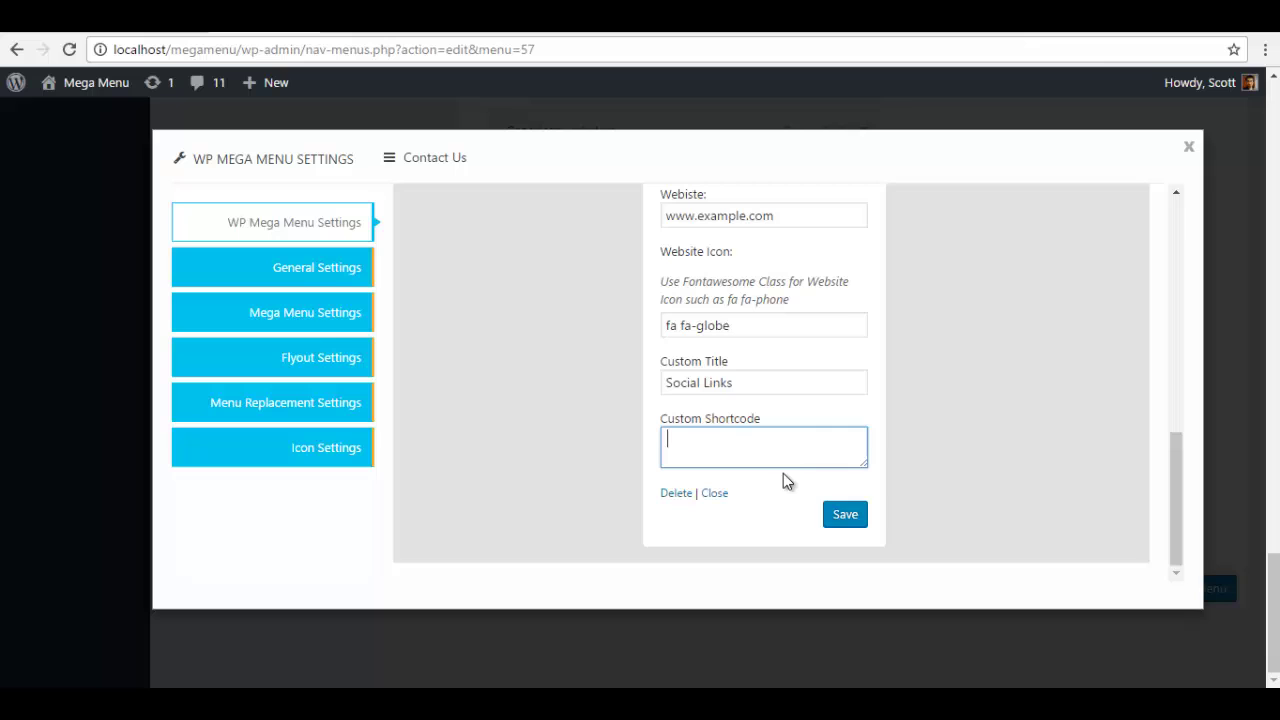
pyautogui.click(1189, 148)
# Open the AccessPress Social Icons page and copy the shortcode of the Menu Contact Icons set.
pyautogui.scroll(15, 160, 380)
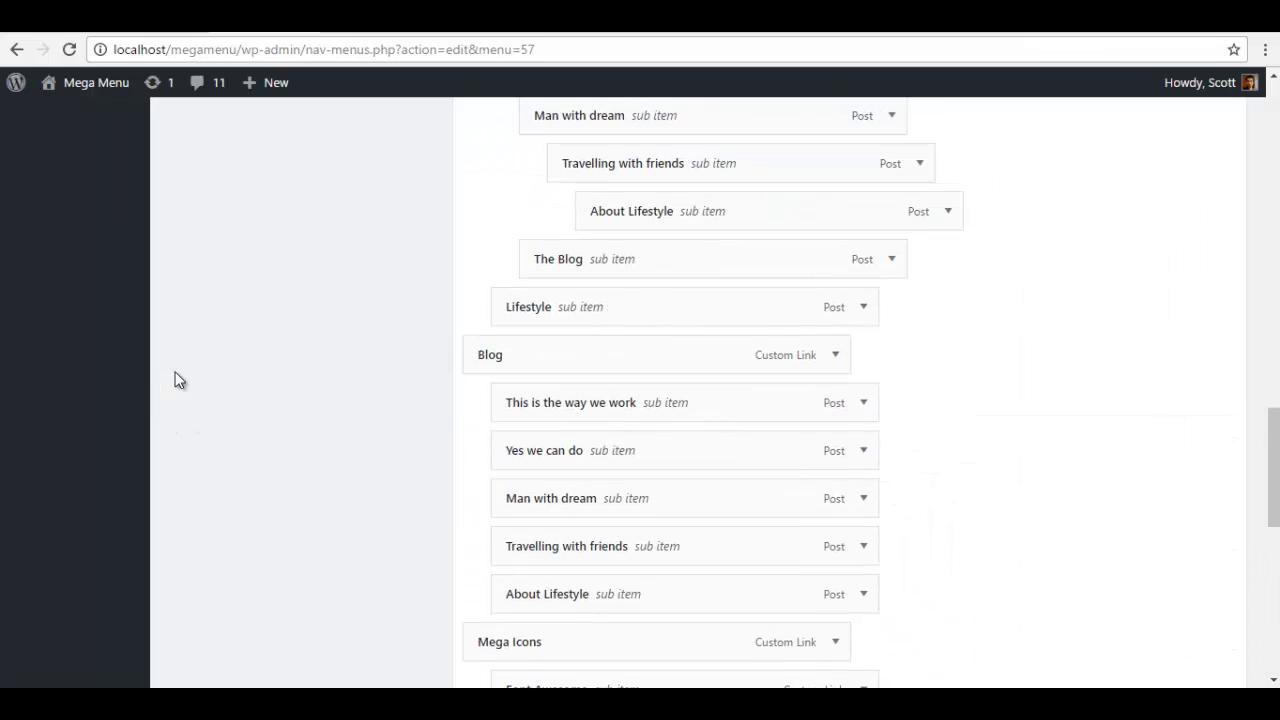
pyautogui.scroll(7, 333, 396)
pyautogui.scroll(-3, 330, 400)
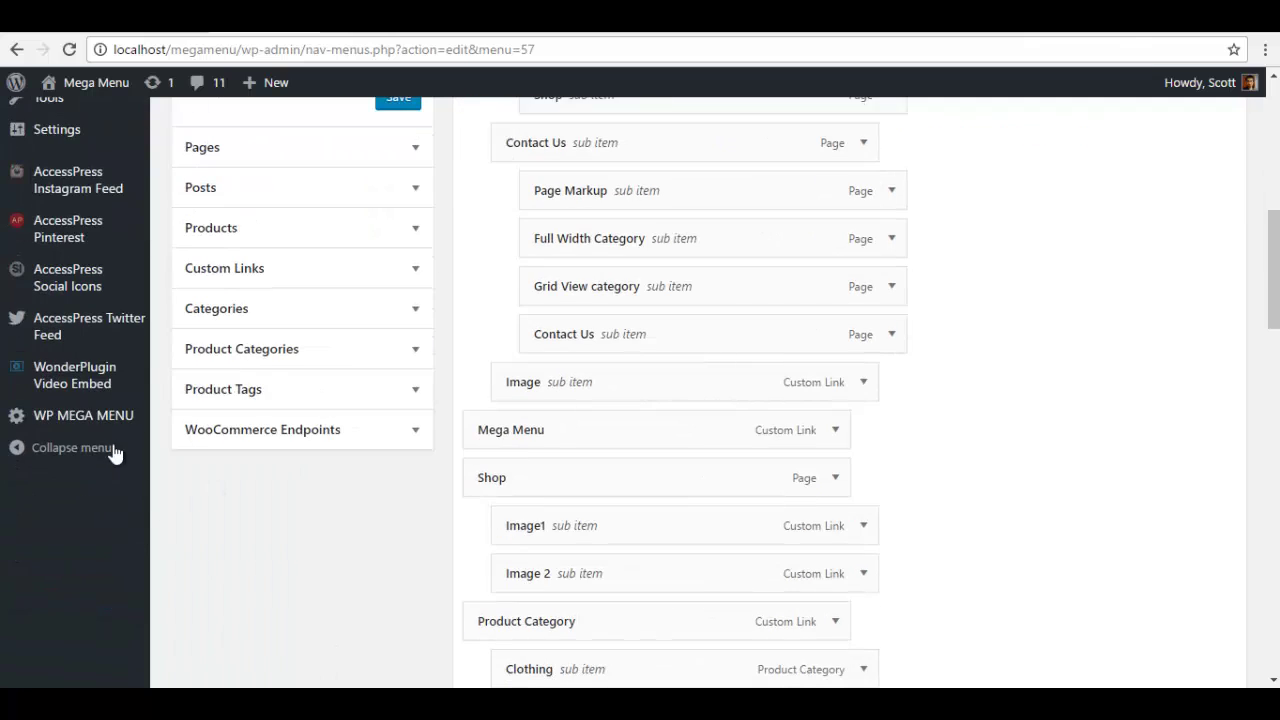
pyautogui.click(73, 280)
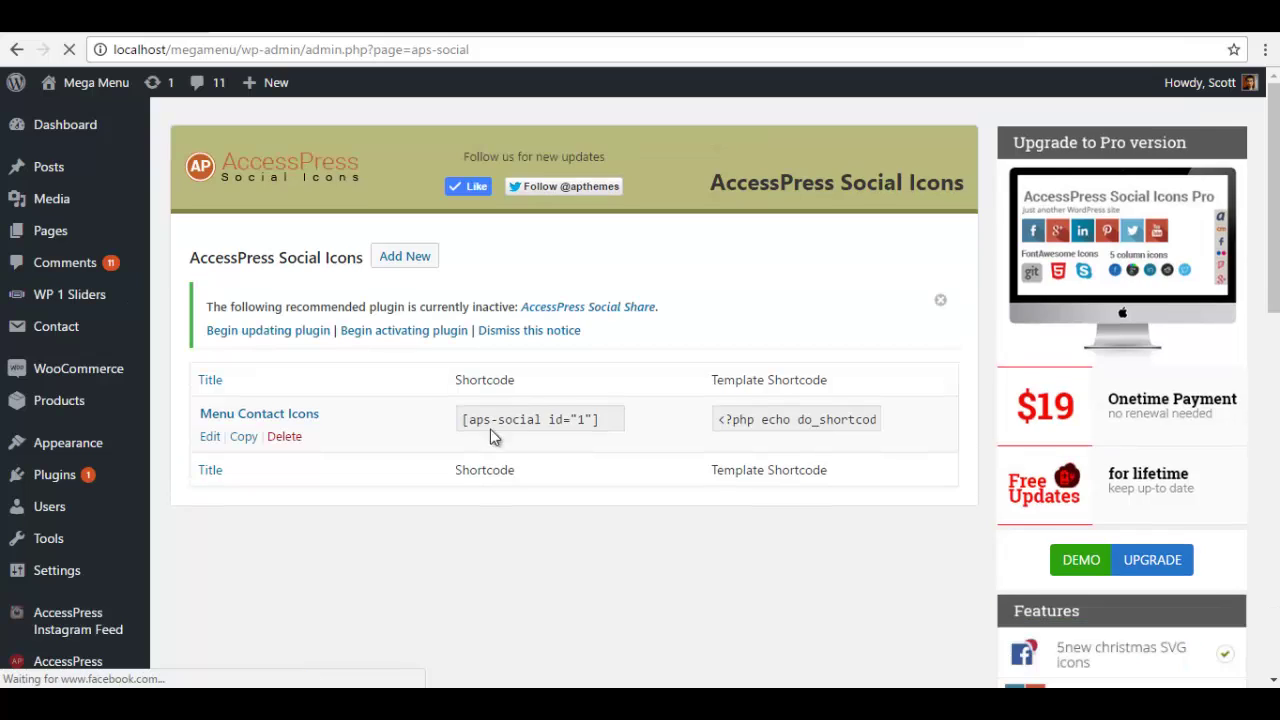
pyautogui.click(531, 431)
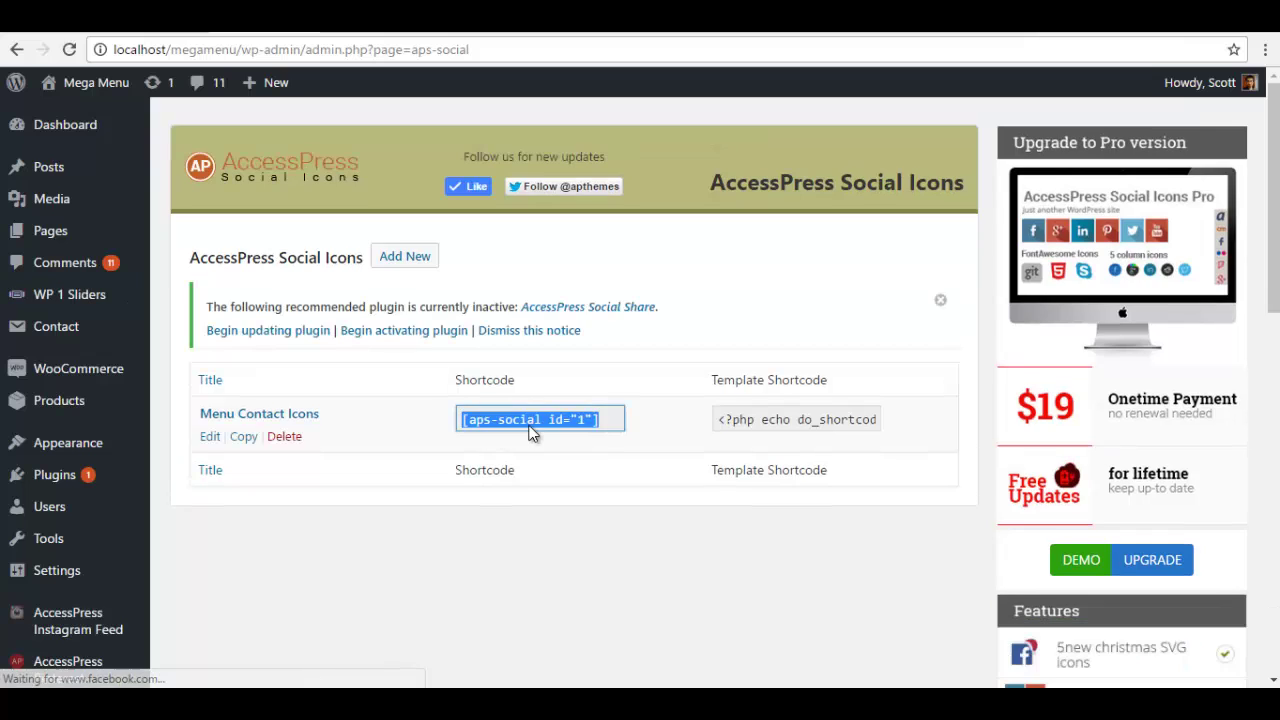
# Return to the menu editor and open the WP Mega Menu settings of the Contact Us item in the Vertical Menu.
pyautogui.scroll(-5, 360, 409)
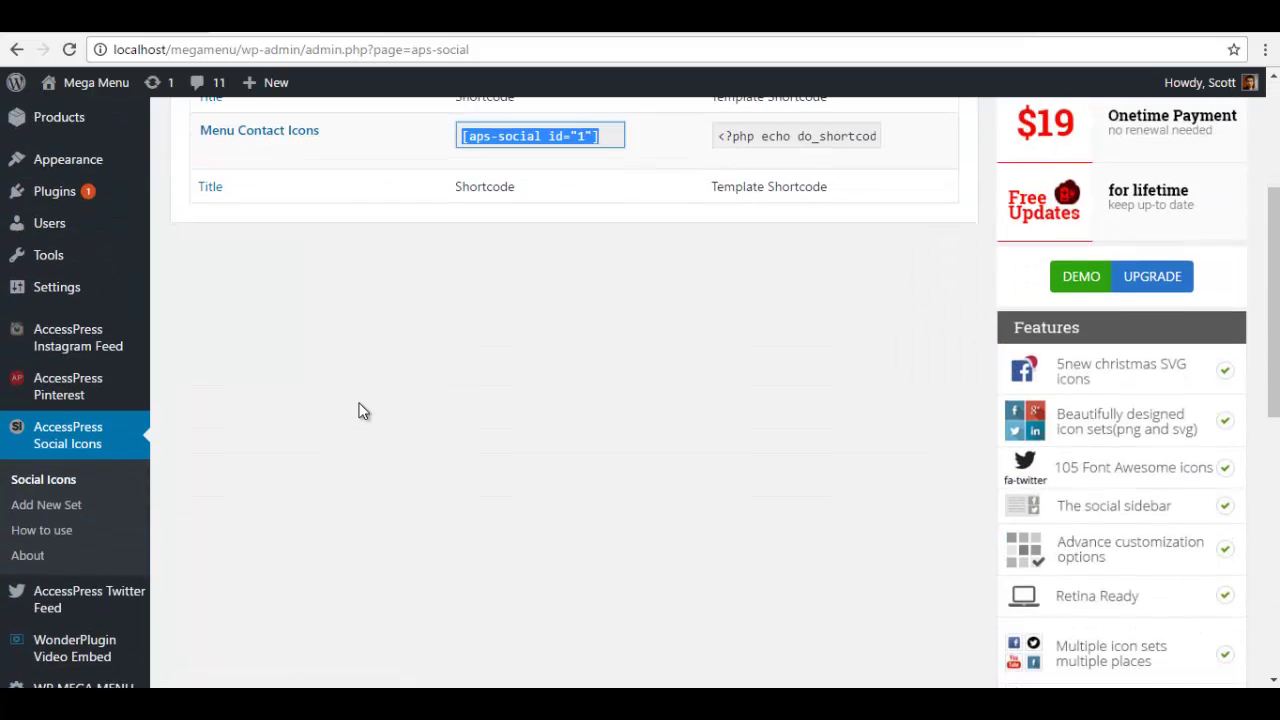
pyautogui.scroll(-2, 94, 417)
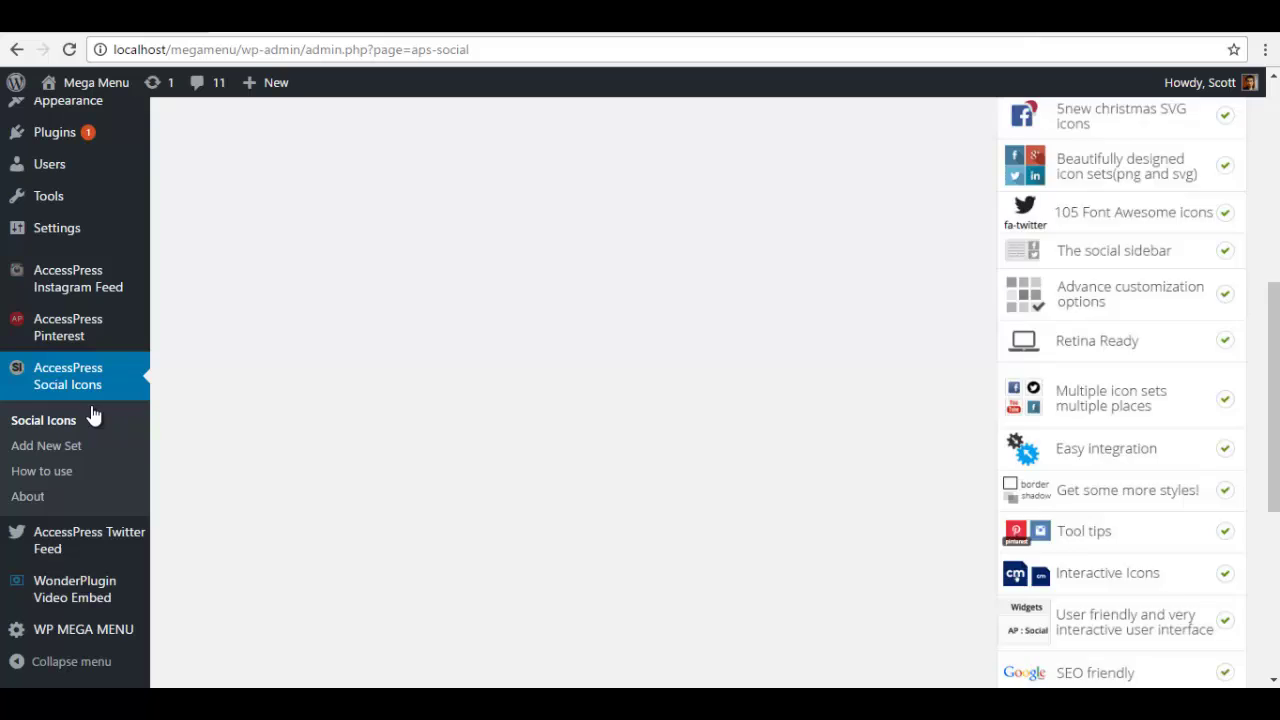
pyautogui.moveTo(62, 150)
pyautogui.moveTo(62, 101)
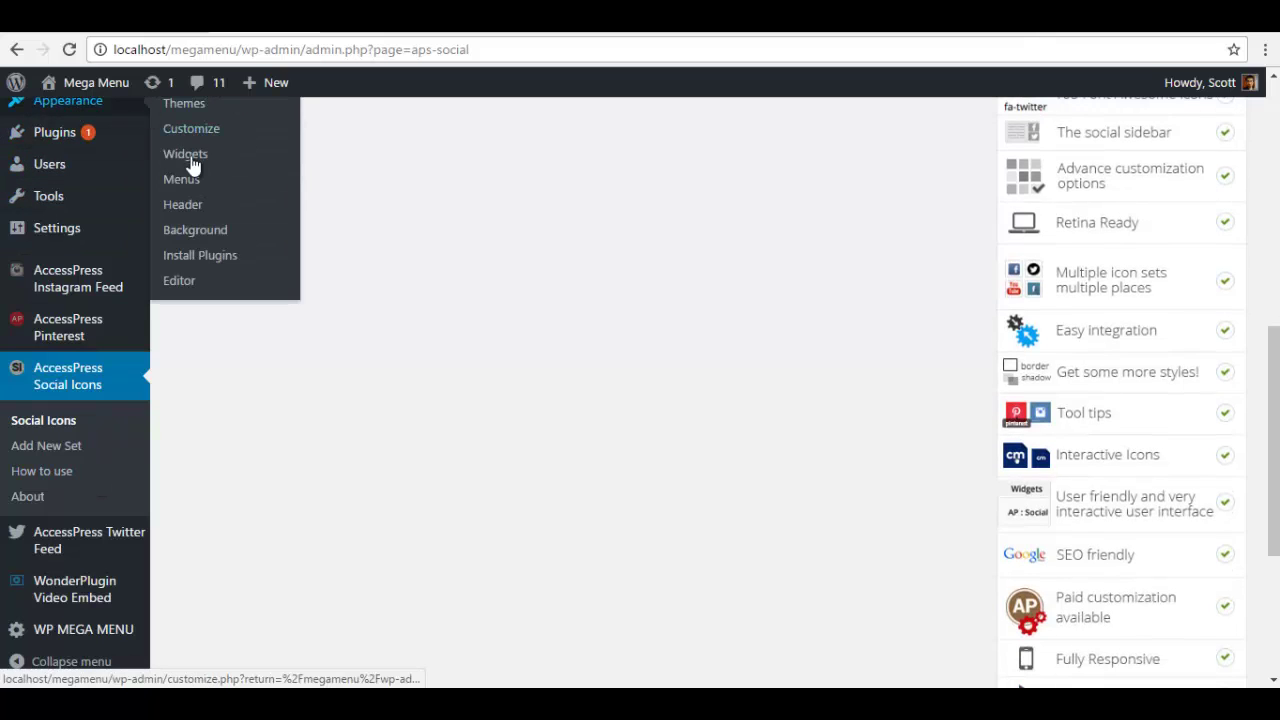
pyautogui.click(199, 178)
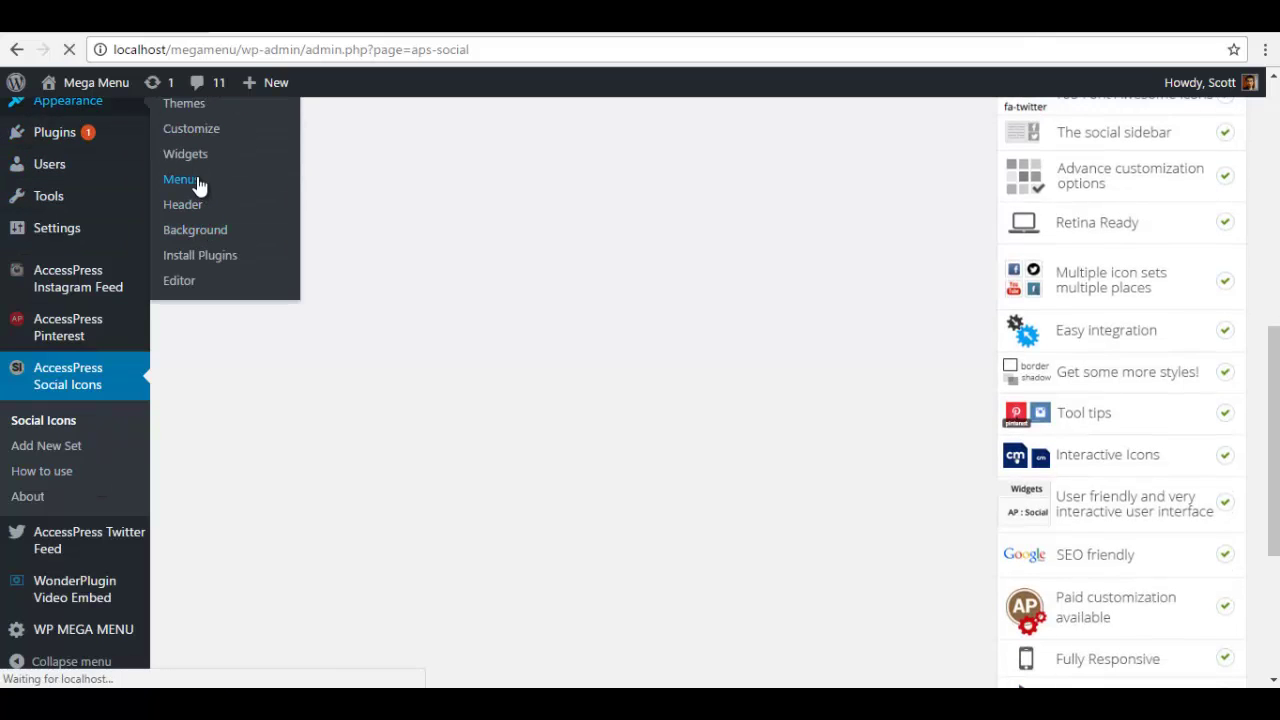
pyautogui.scroll(-20, 880, 465)
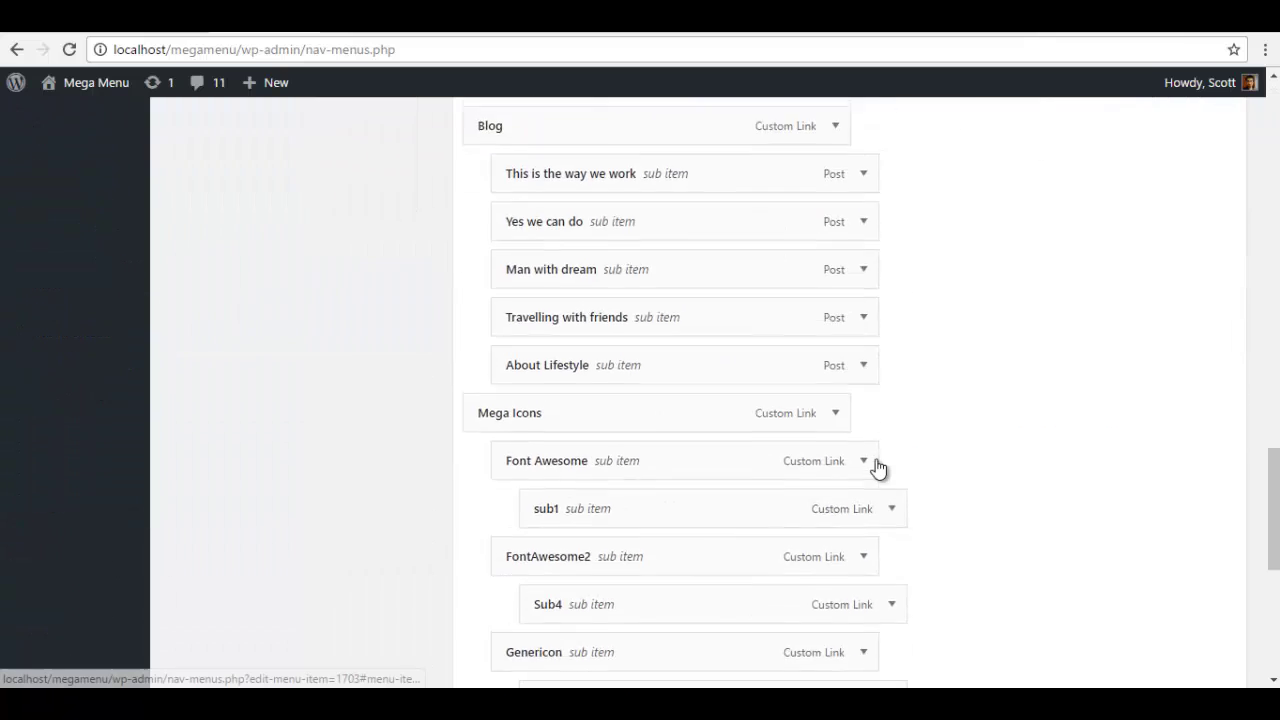
pyautogui.moveTo(650, 362)
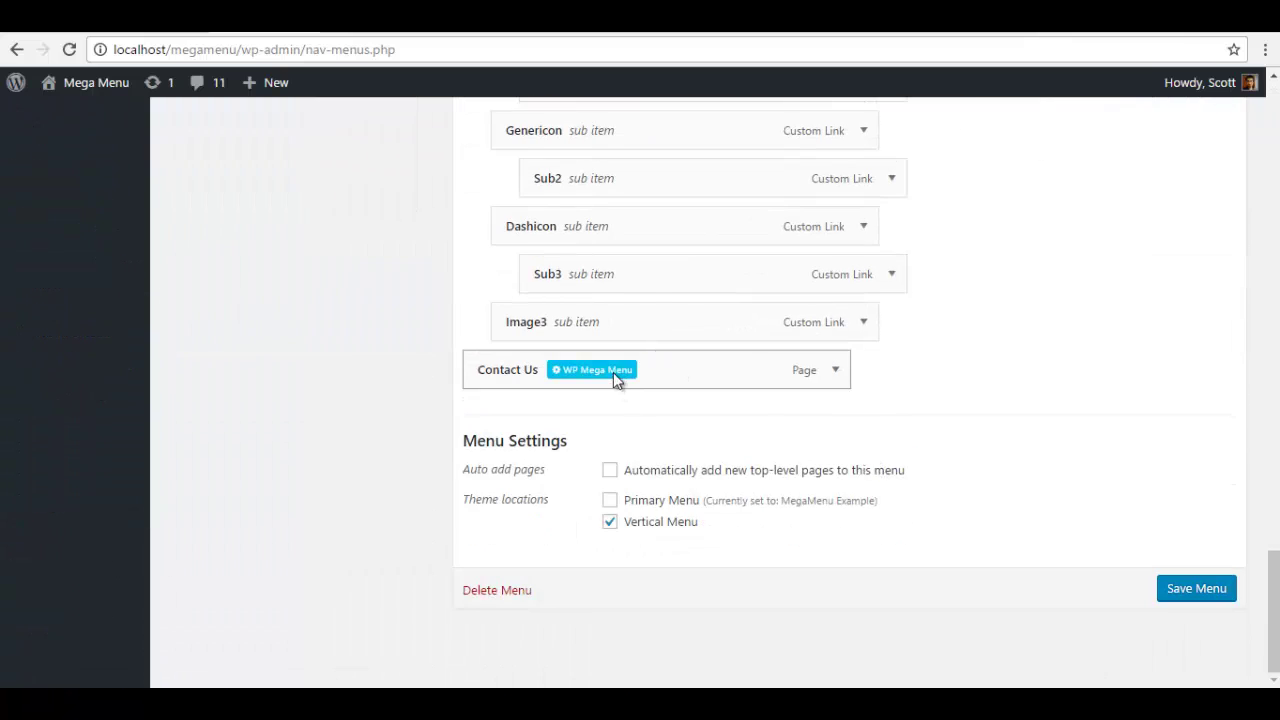
pyautogui.click(613, 372)
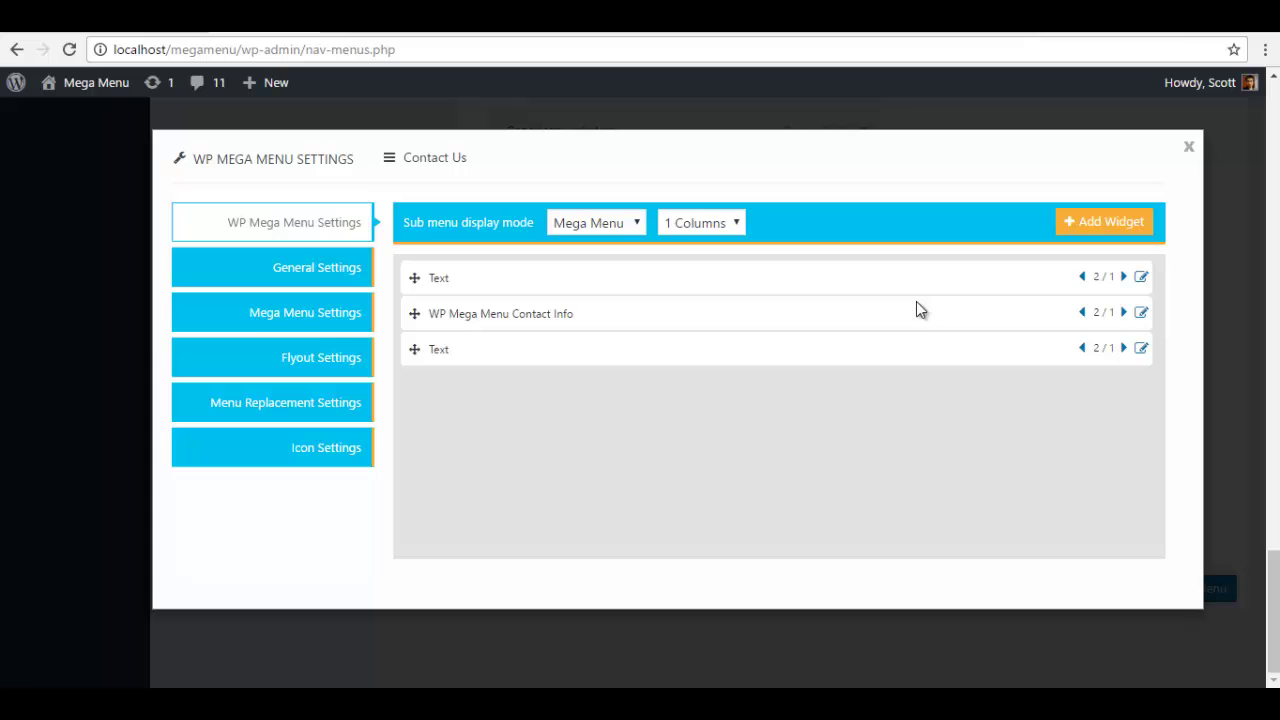
pyautogui.click(1141, 281)
pyautogui.scroll(-3, 683, 365)
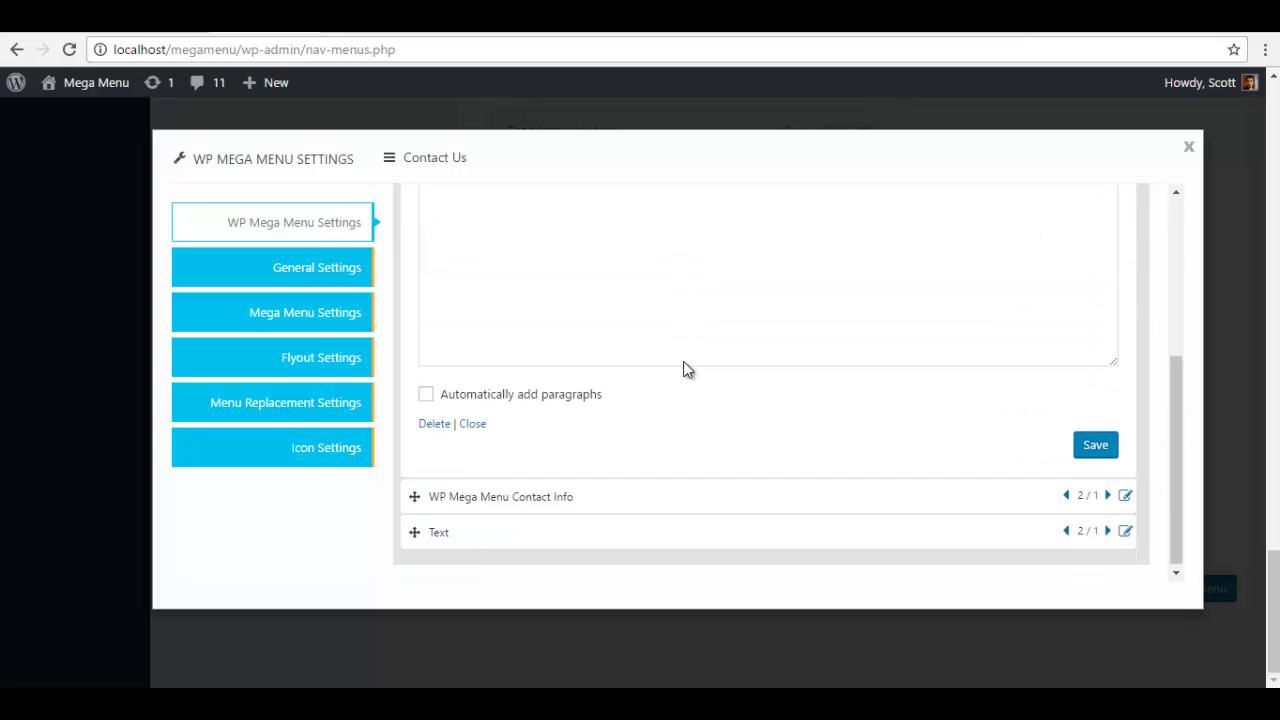
pyautogui.scroll(3, 700, 360)
pyautogui.click(1126, 280)
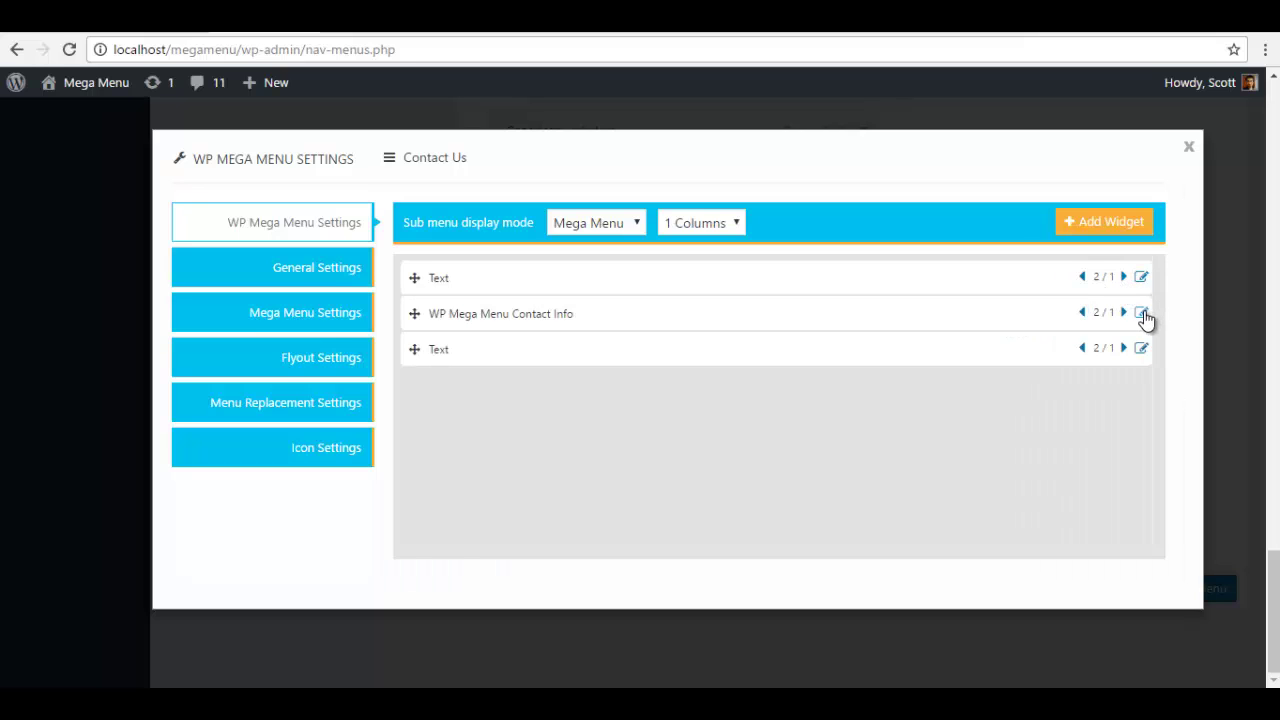
# Set the Contact Info widget's custom shortcode to [aps-social id="1"], save the widget and close the mega menu settings.
pyautogui.click(1143, 314)
pyautogui.scroll(-5, 779, 407)
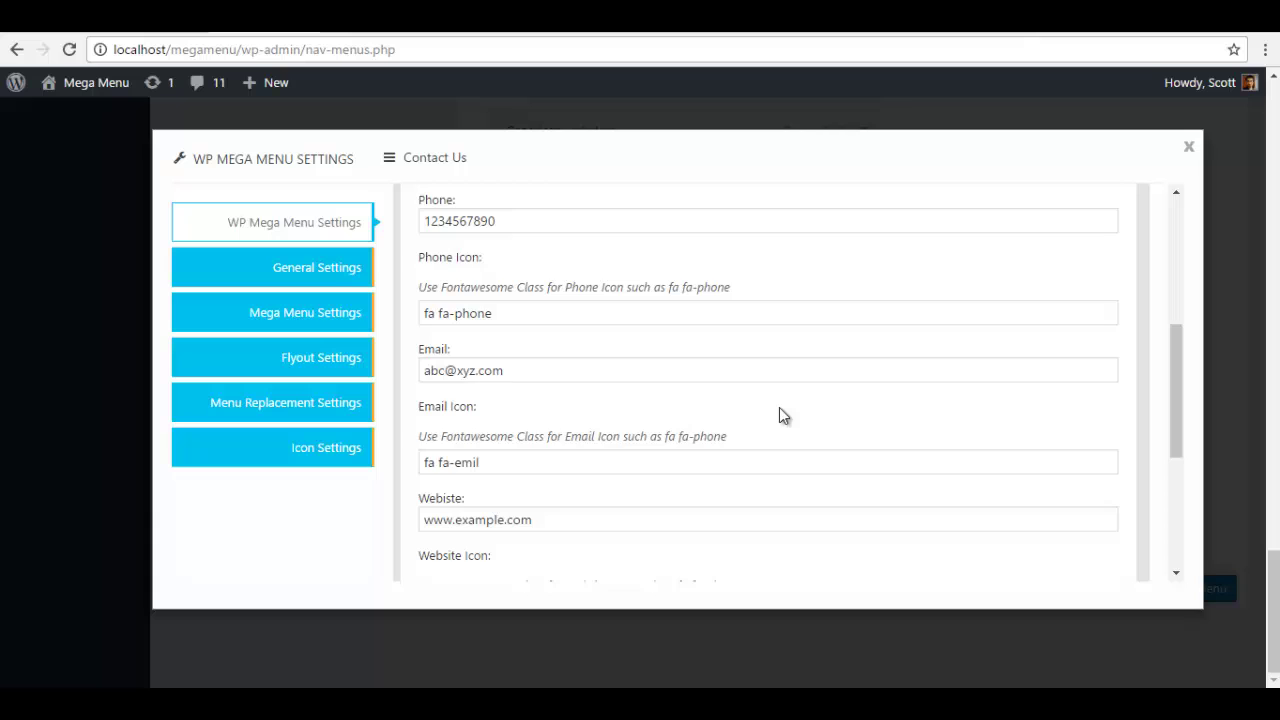
pyautogui.scroll(3, 779, 403)
pyautogui.scroll(-6, 780, 406)
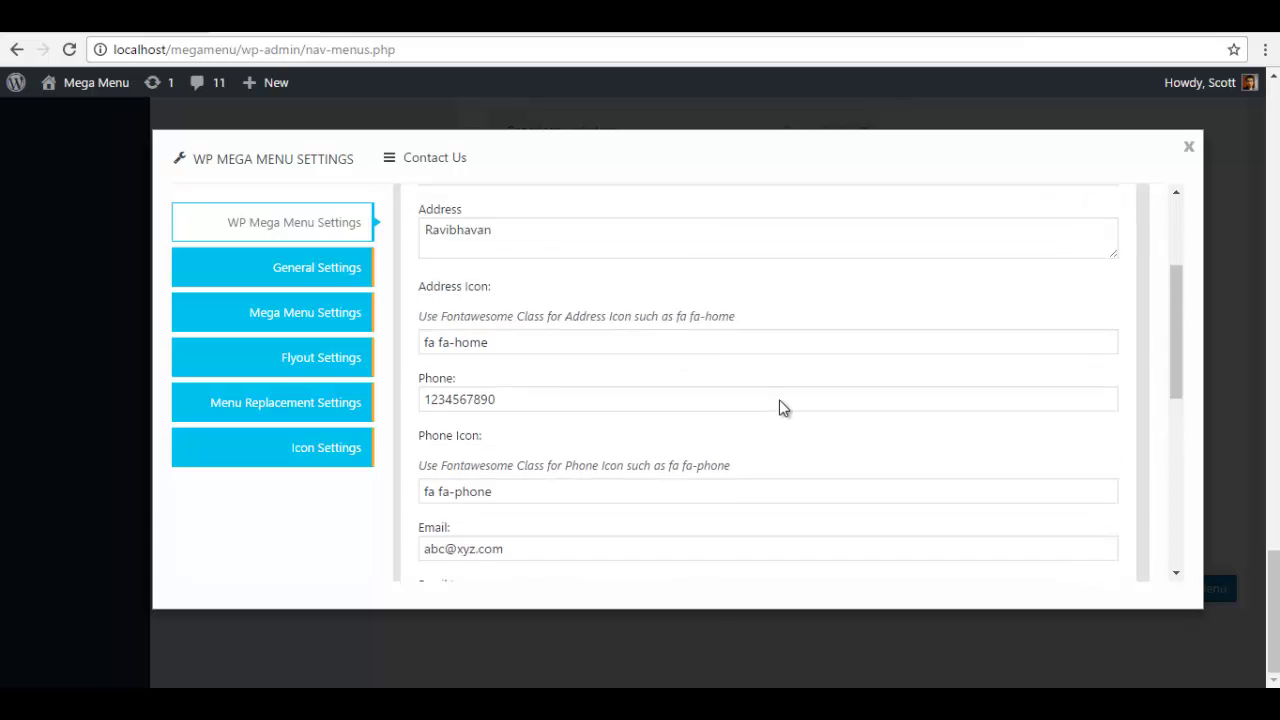
pyautogui.click(503, 451)
pyautogui.write('[aps-social id="1"]')
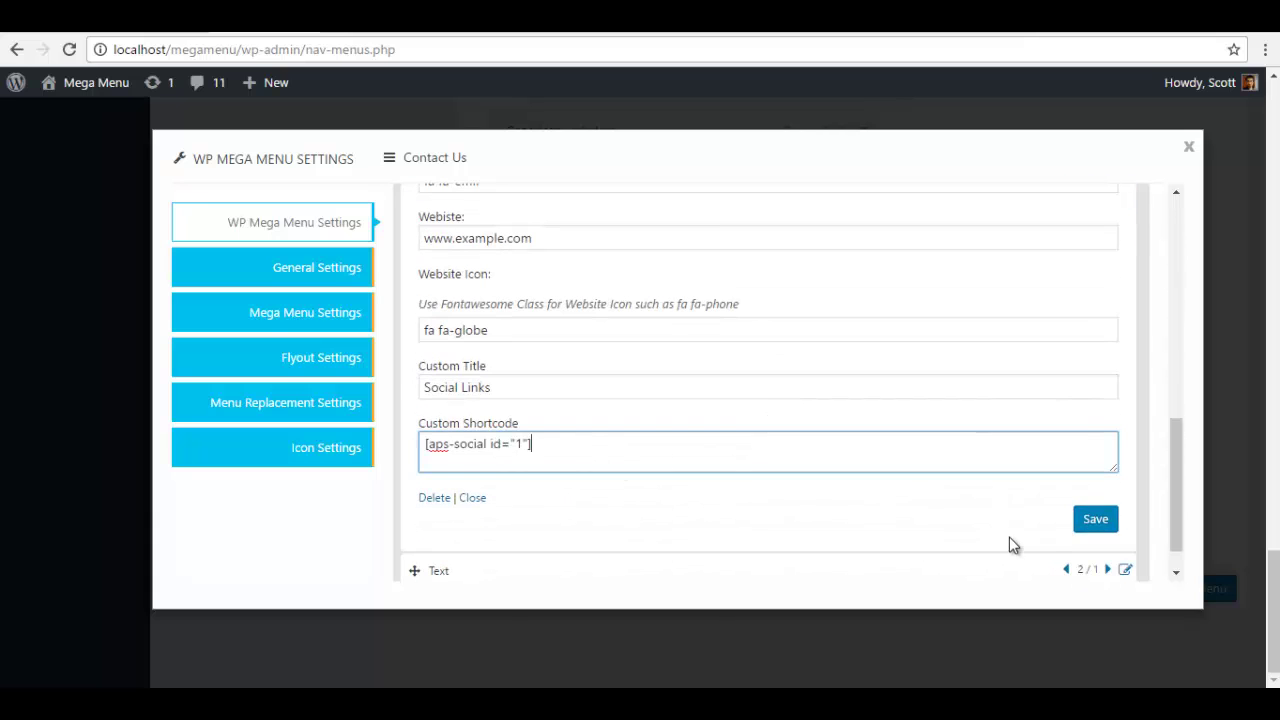
pyautogui.click(1095, 522)
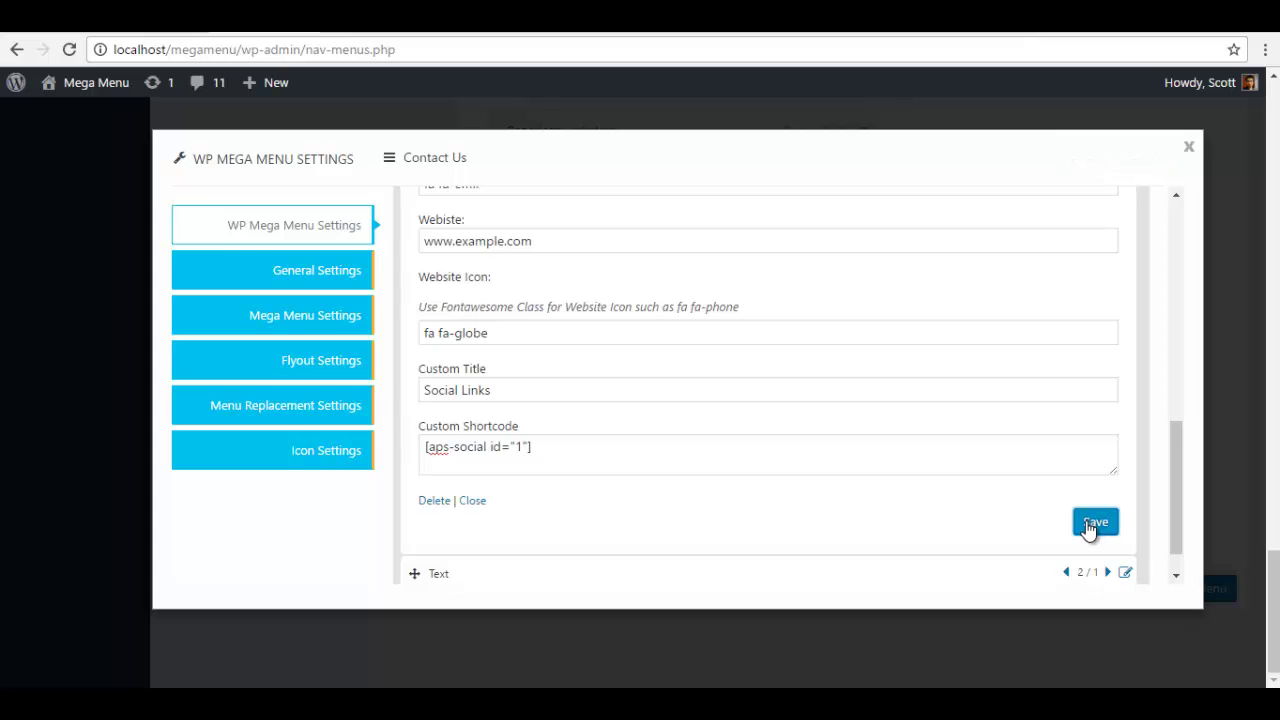
pyautogui.click(1124, 313)
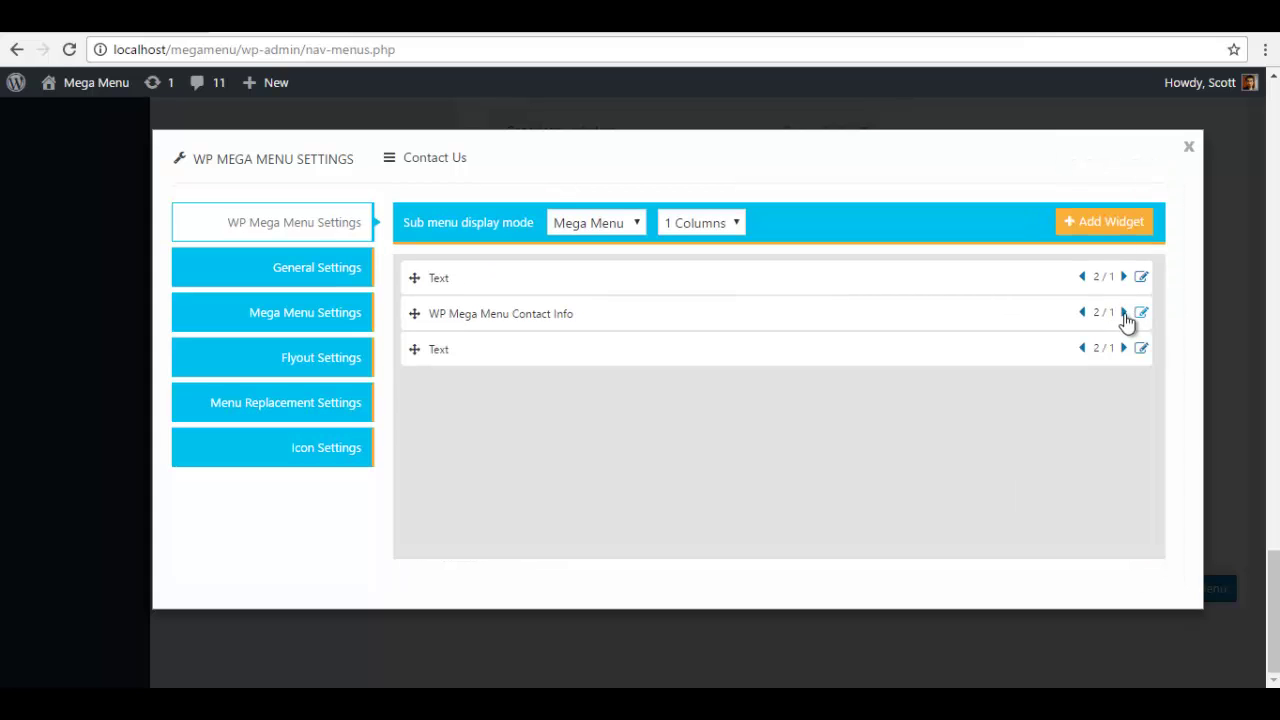
pyautogui.click(1189, 147)
# Open the contact forms list and copy the shortcode of Contact form 1.
pyautogui.scroll(20, 163, 294)
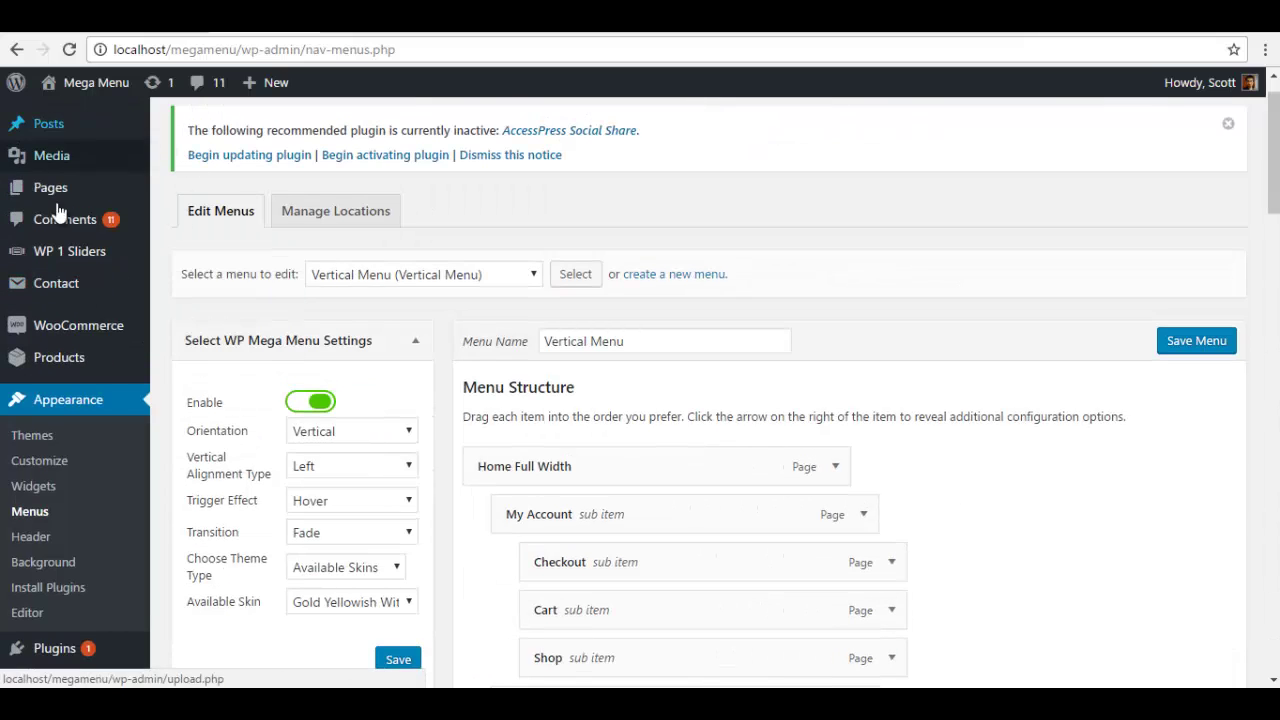
pyautogui.moveTo(60, 300)
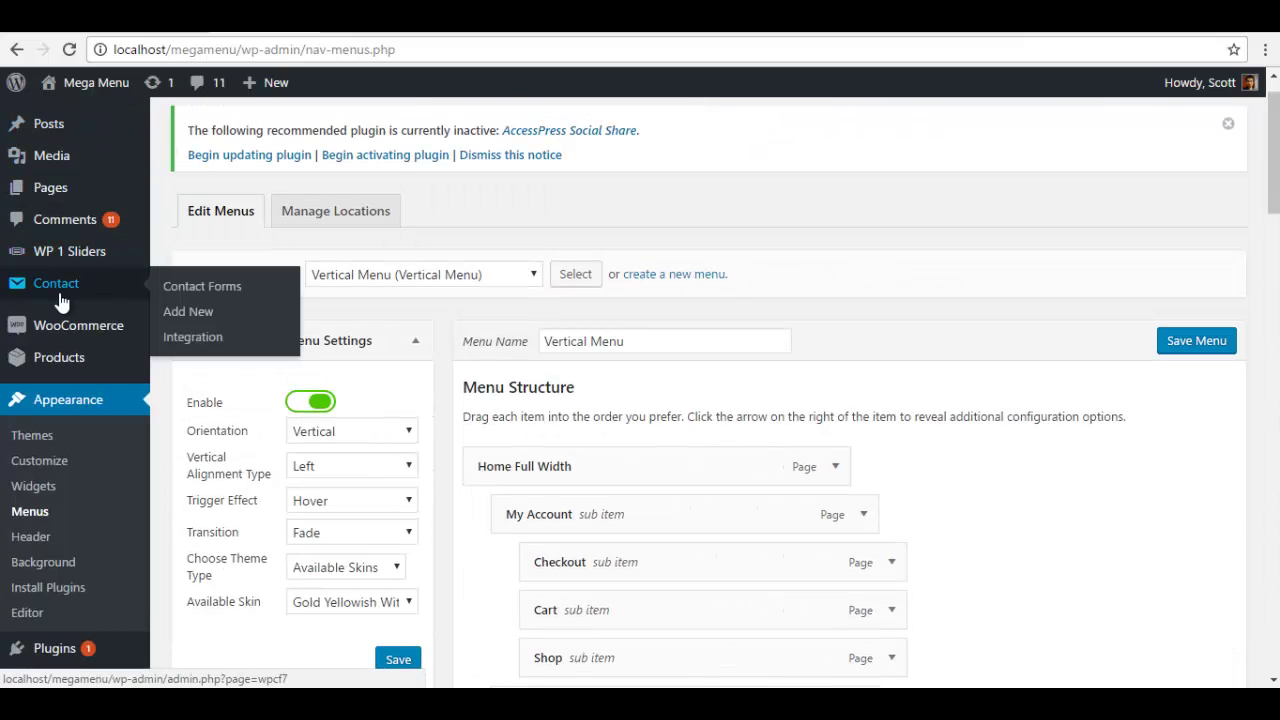
pyautogui.click(183, 287)
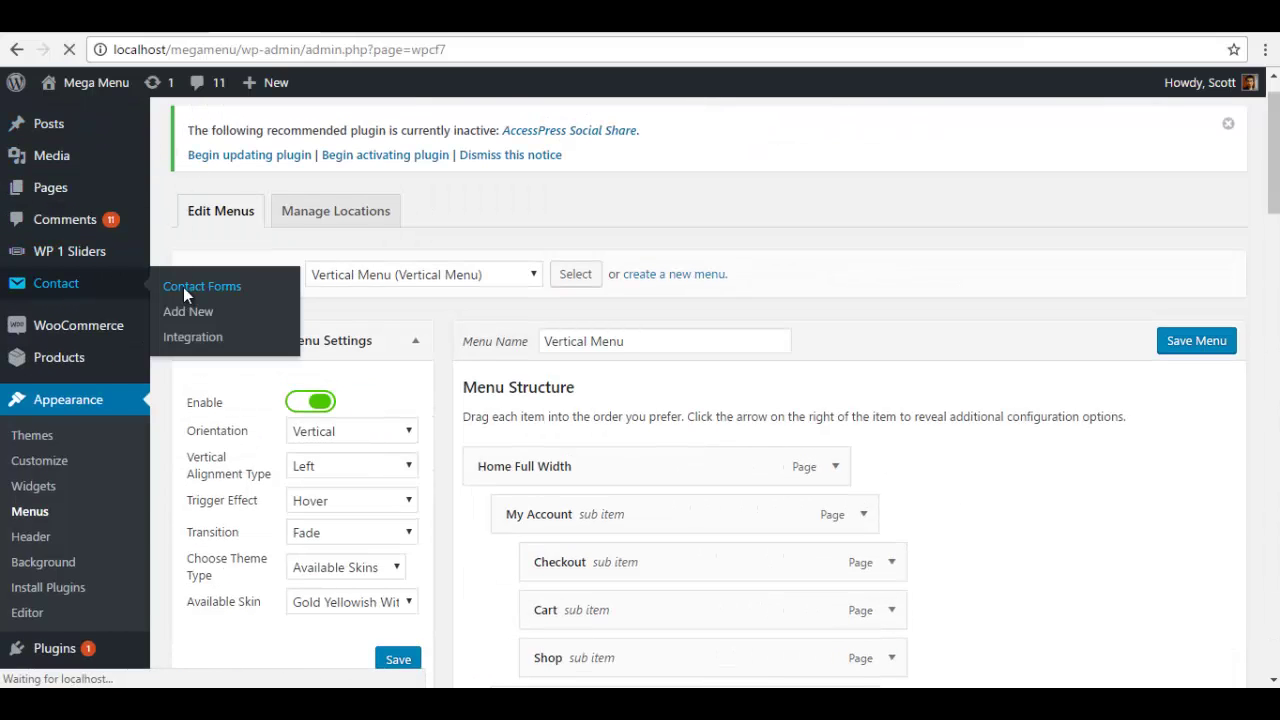
pyautogui.scroll(-2, 828, 535)
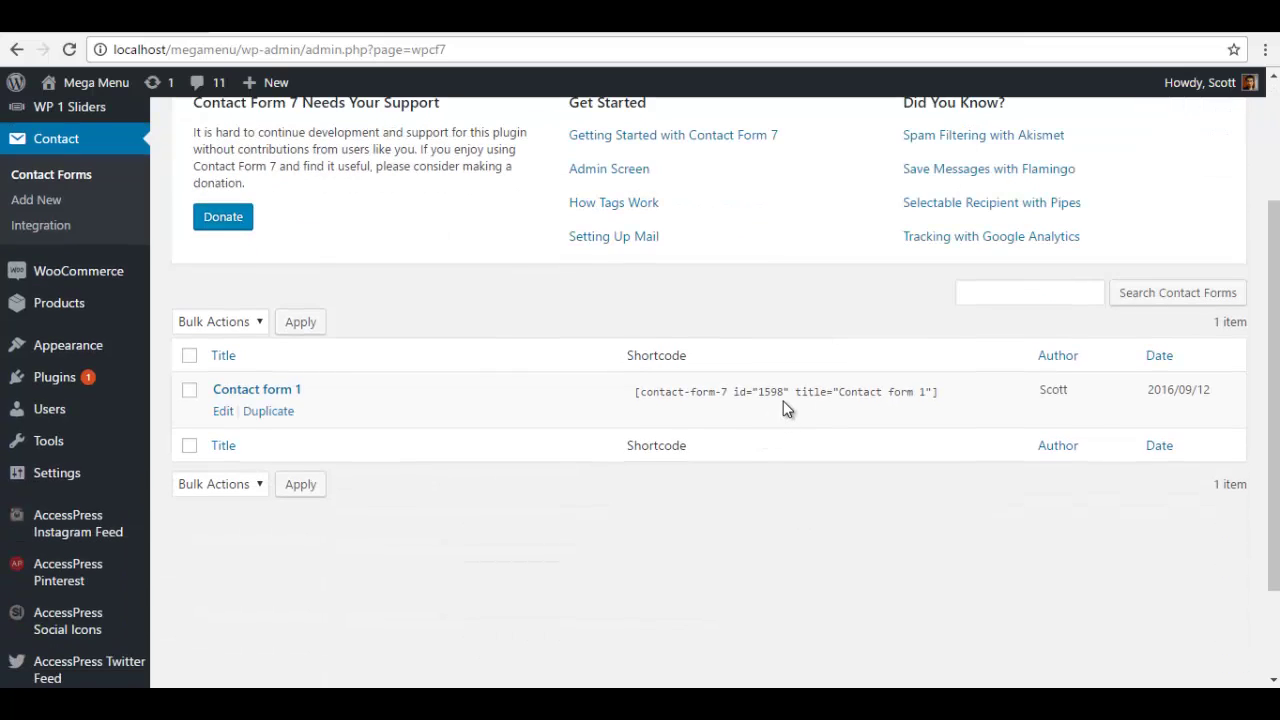
pyautogui.click(785, 404)
pyautogui.hotkey('ctrl', 'c')
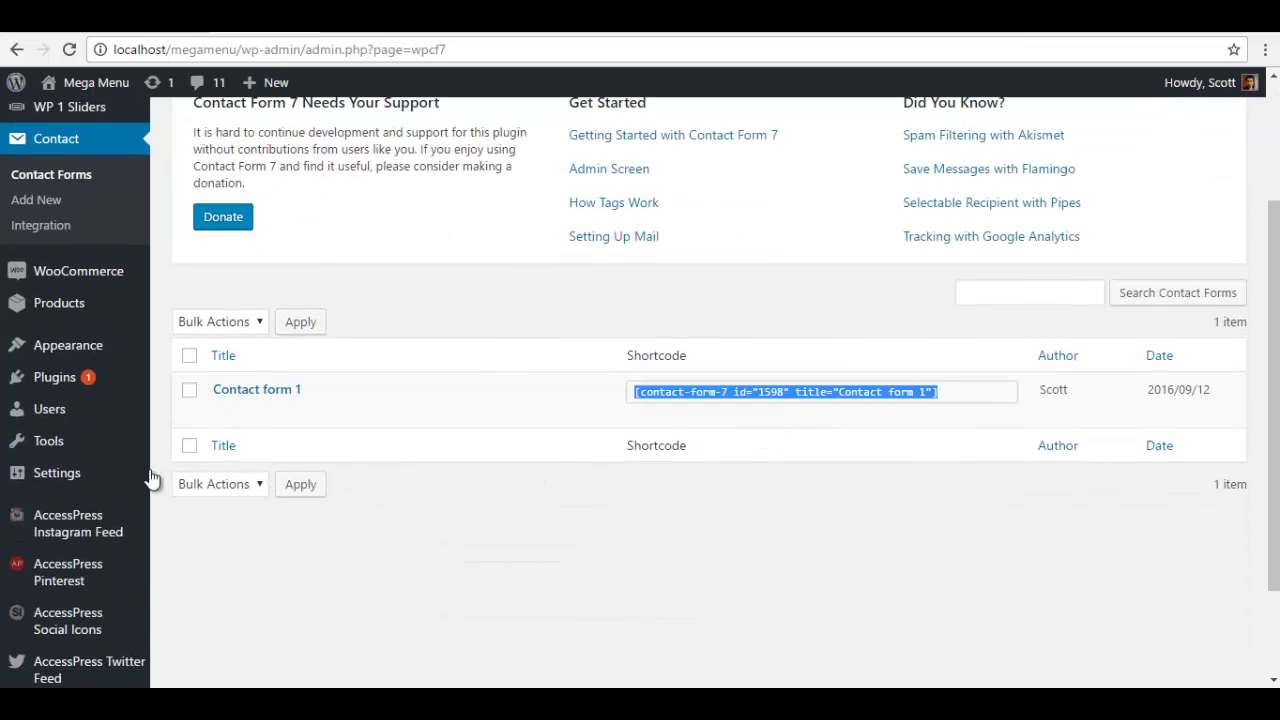
# Go back to the Vertical Menu and reopen the Contact Us item's WP Mega Menu settings.
pyautogui.scroll(-1, 51, 478)
pyautogui.moveTo(65, 260)
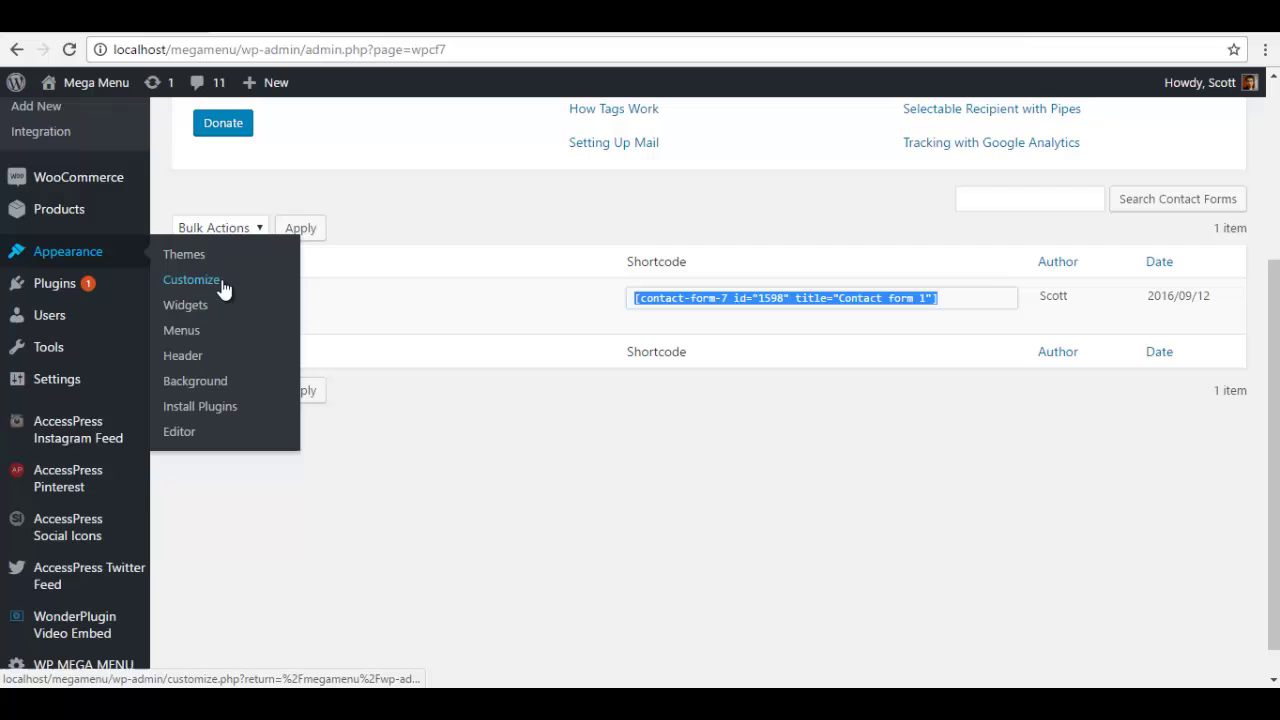
pyautogui.click(182, 326)
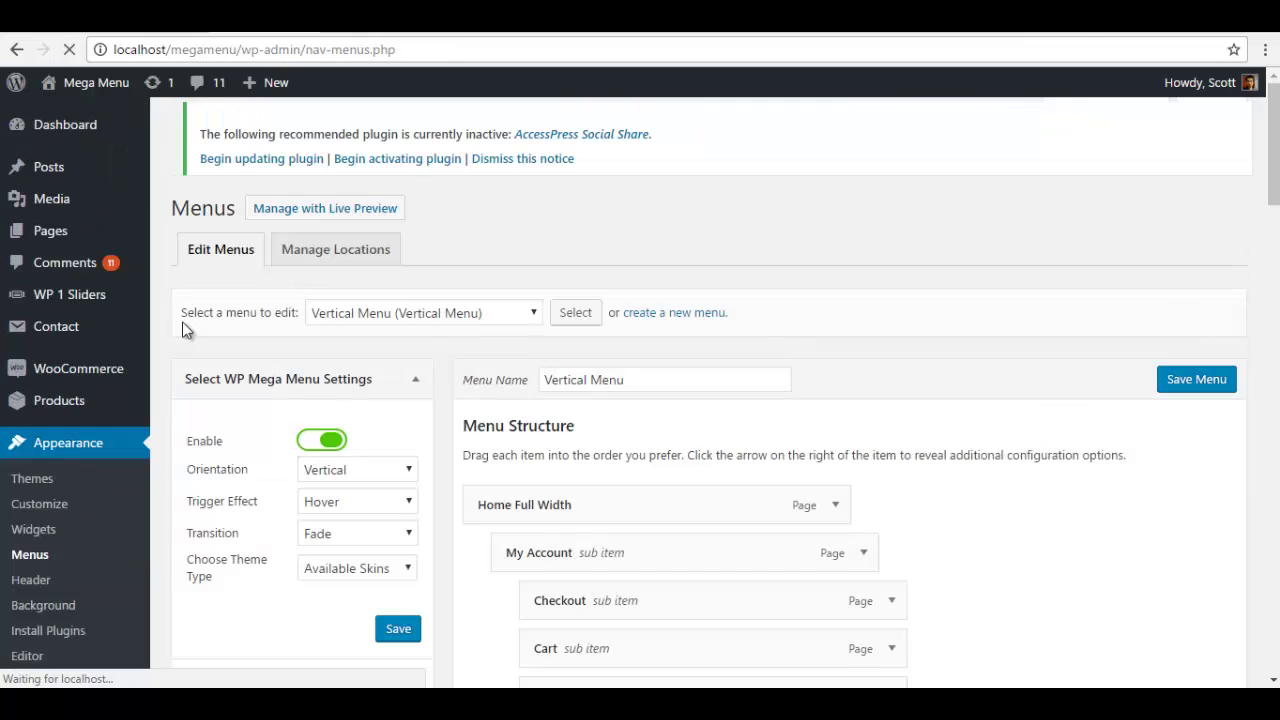
pyautogui.scroll(-10, 596, 403)
pyautogui.scroll(-8, 596, 401)
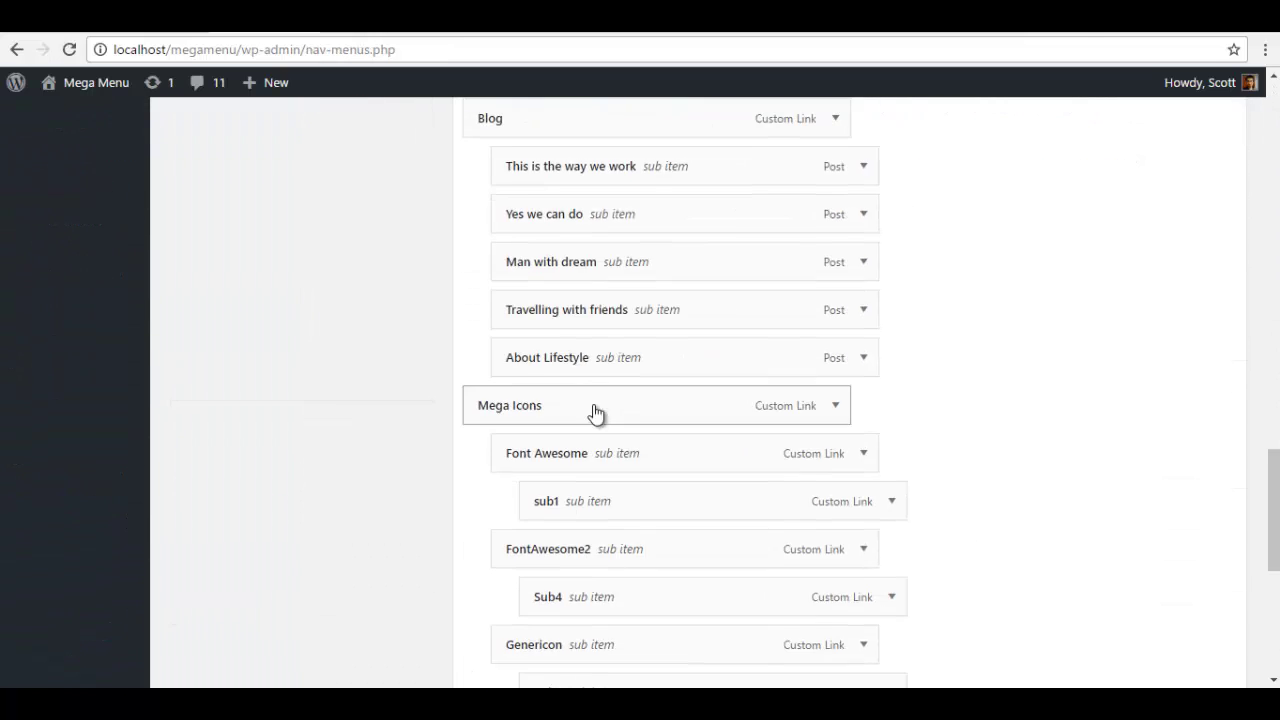
pyautogui.click(607, 370)
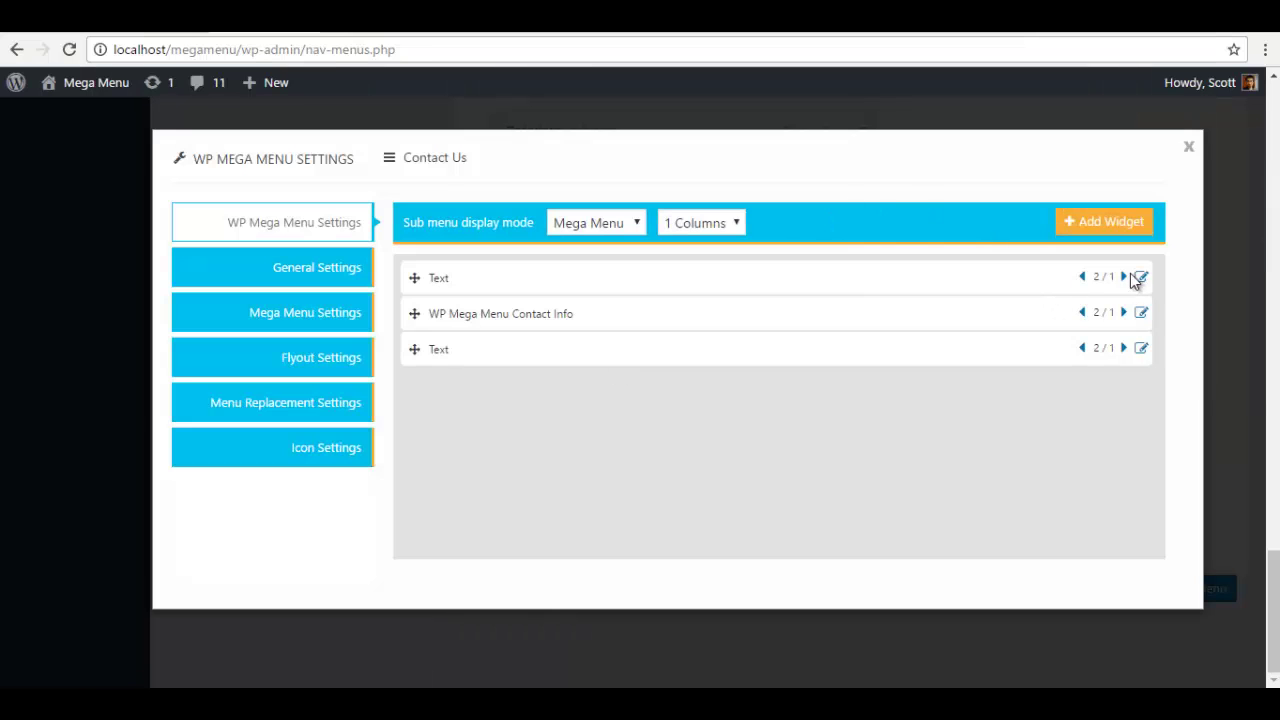
# Paste [contact-form-7 id="1598" title="Contact form 1"] into the first Text widget's content, title the widget "Contact form" and save it.
pyautogui.click(1109, 277)
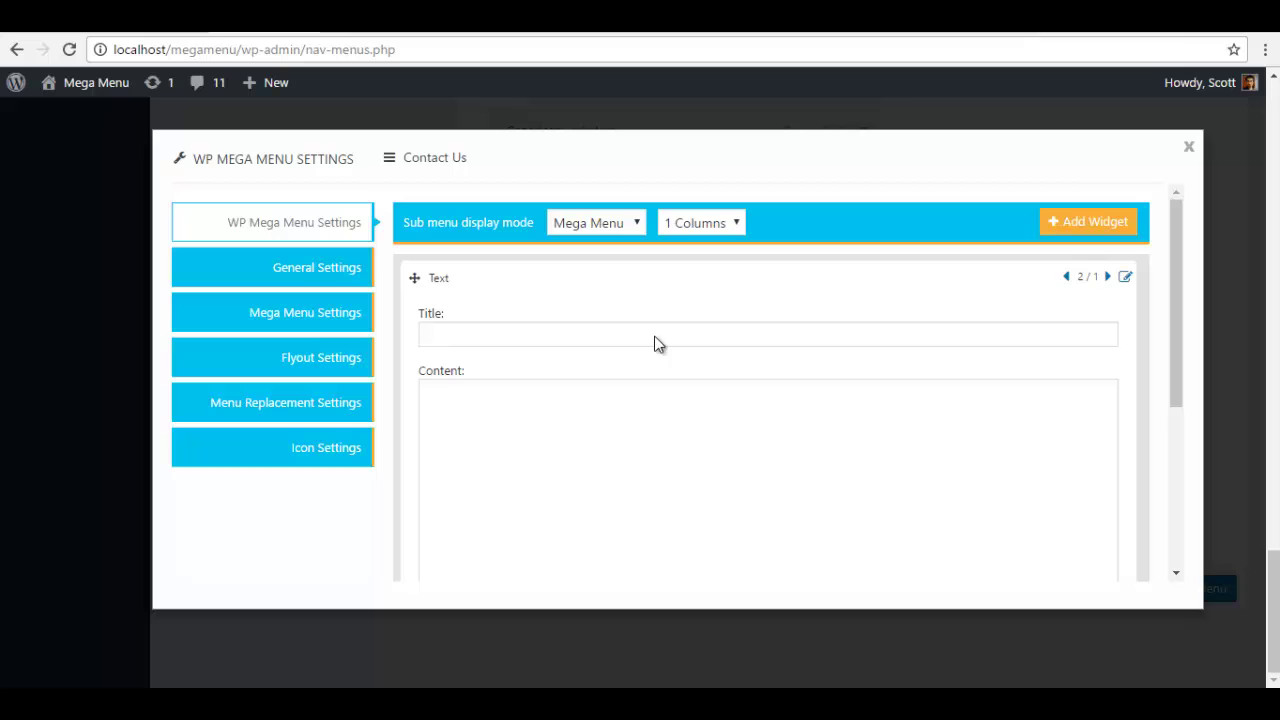
pyautogui.click(454, 426)
pyautogui.hotkey('ctrl', 'v')
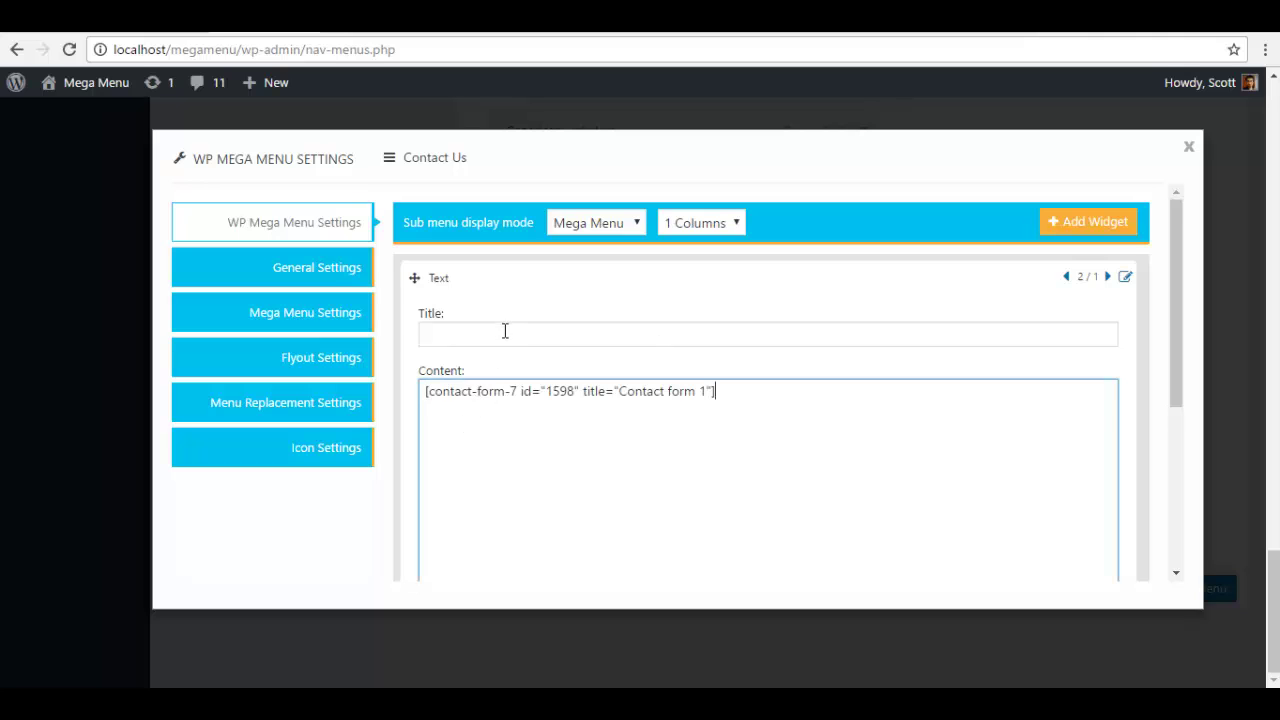
pyautogui.click(495, 336)
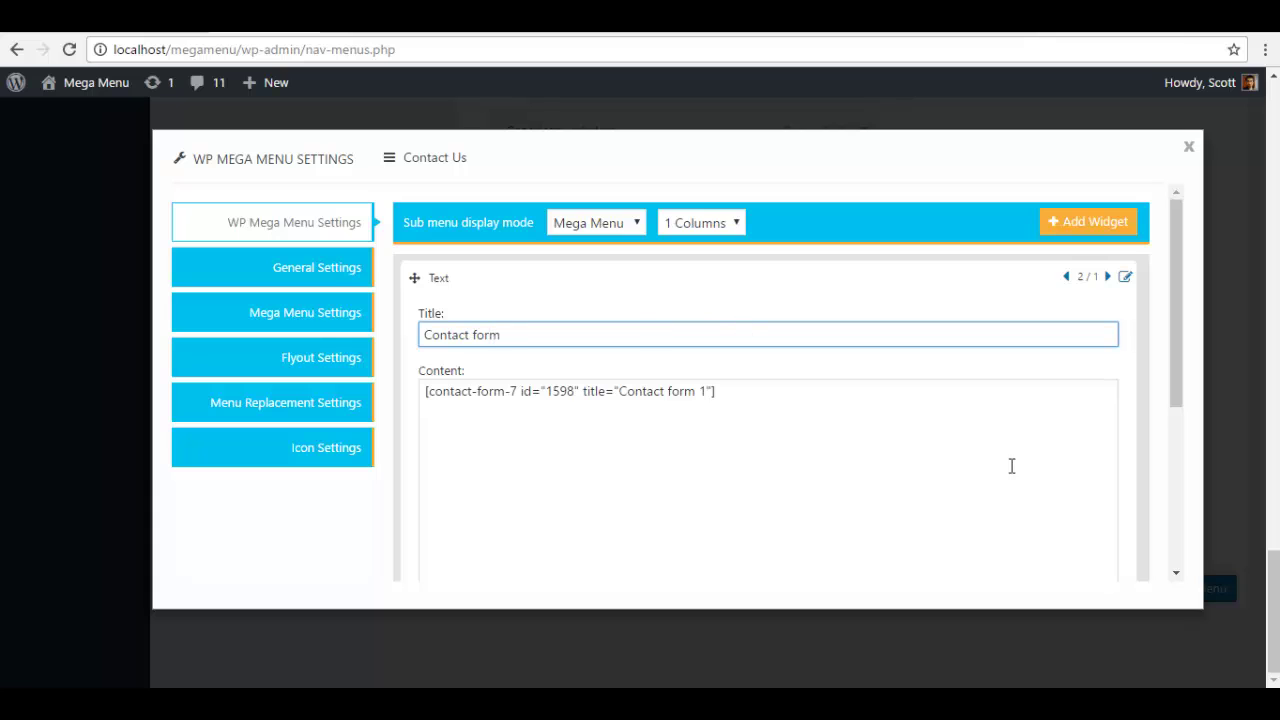
pyautogui.scroll(-5, 1097, 450)
pyautogui.click(1096, 445)
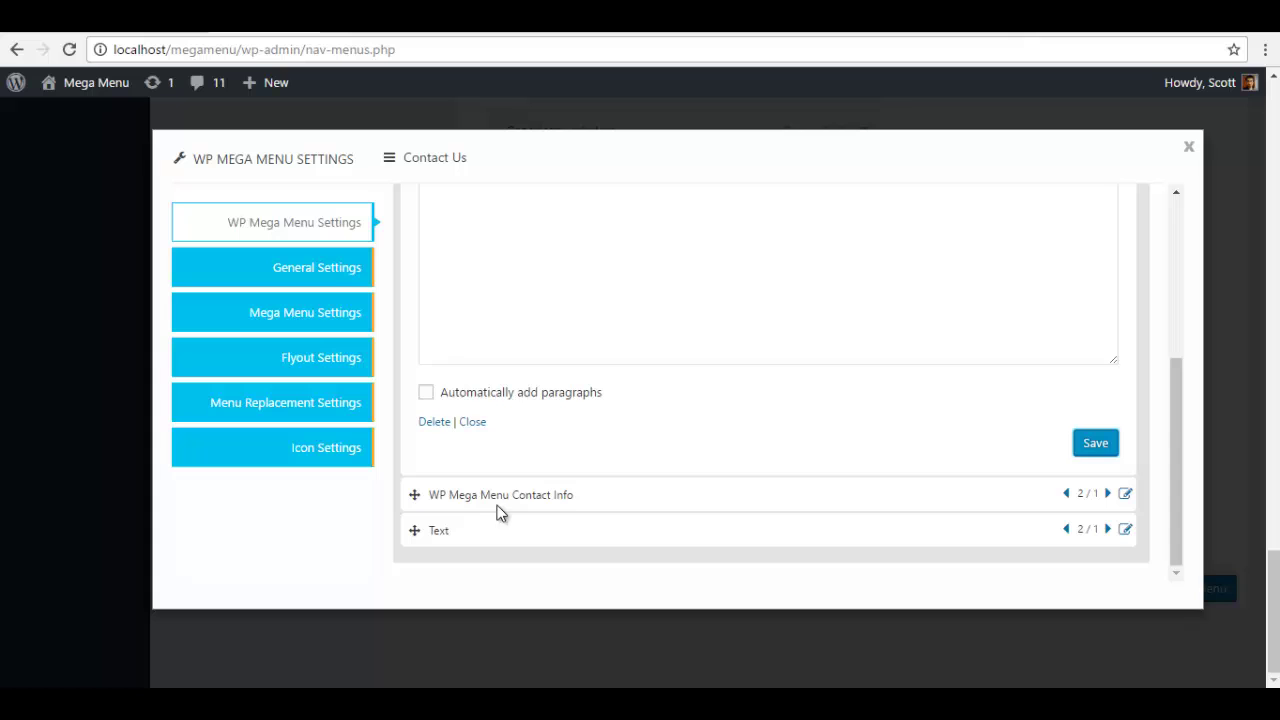
# Open Google Maps in a new browser tab.
pyautogui.hotkey('ctrl', 't')
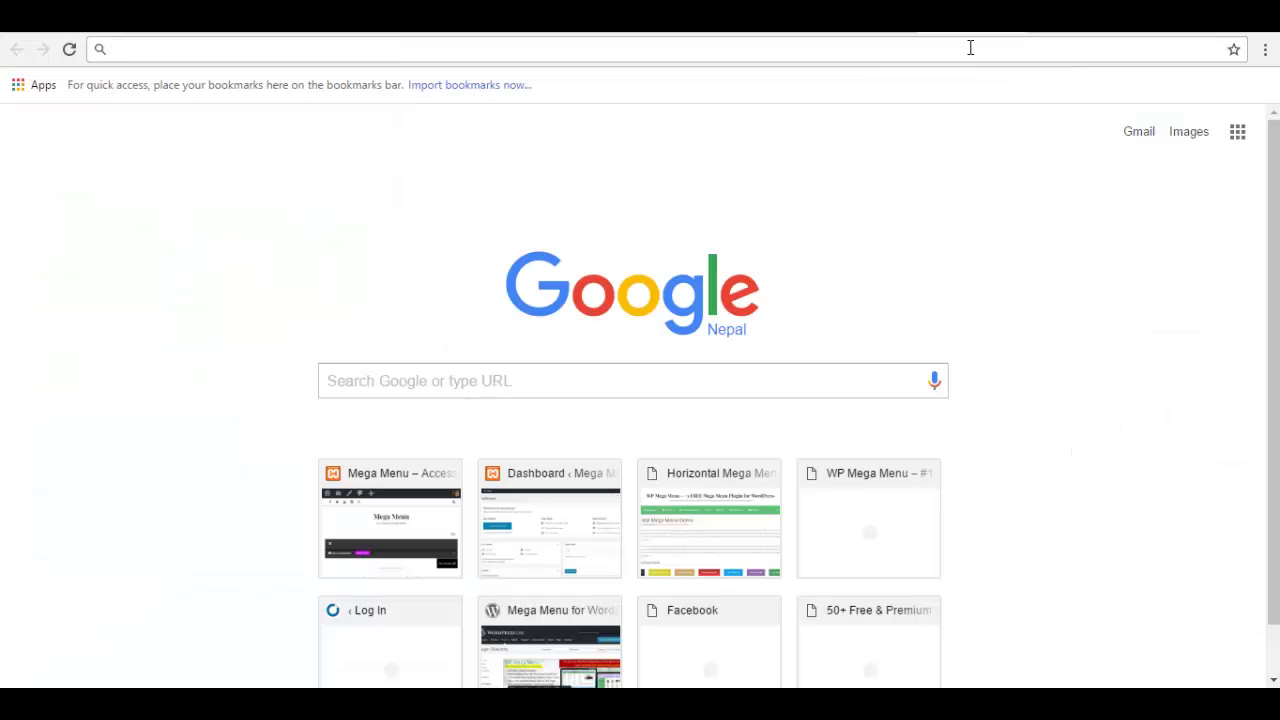
pyautogui.write('map')
pyautogui.press('Down')
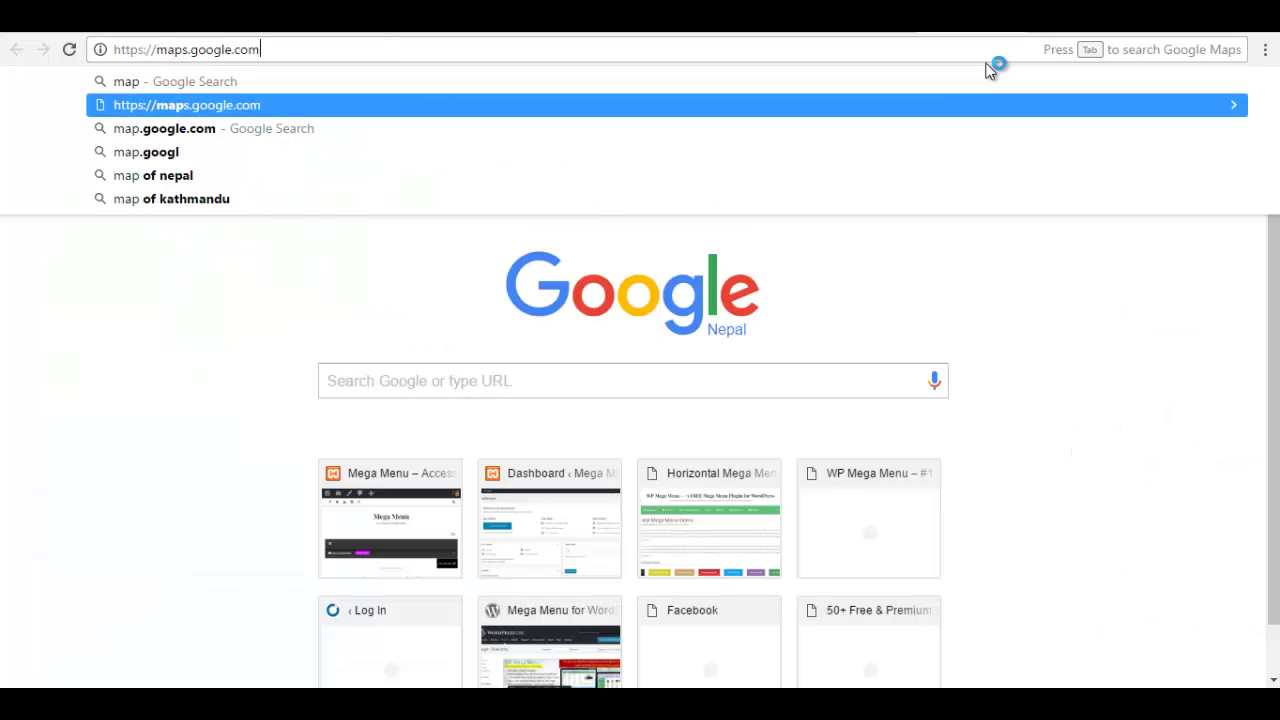
pyautogui.press('Down')
pyautogui.press('Return')
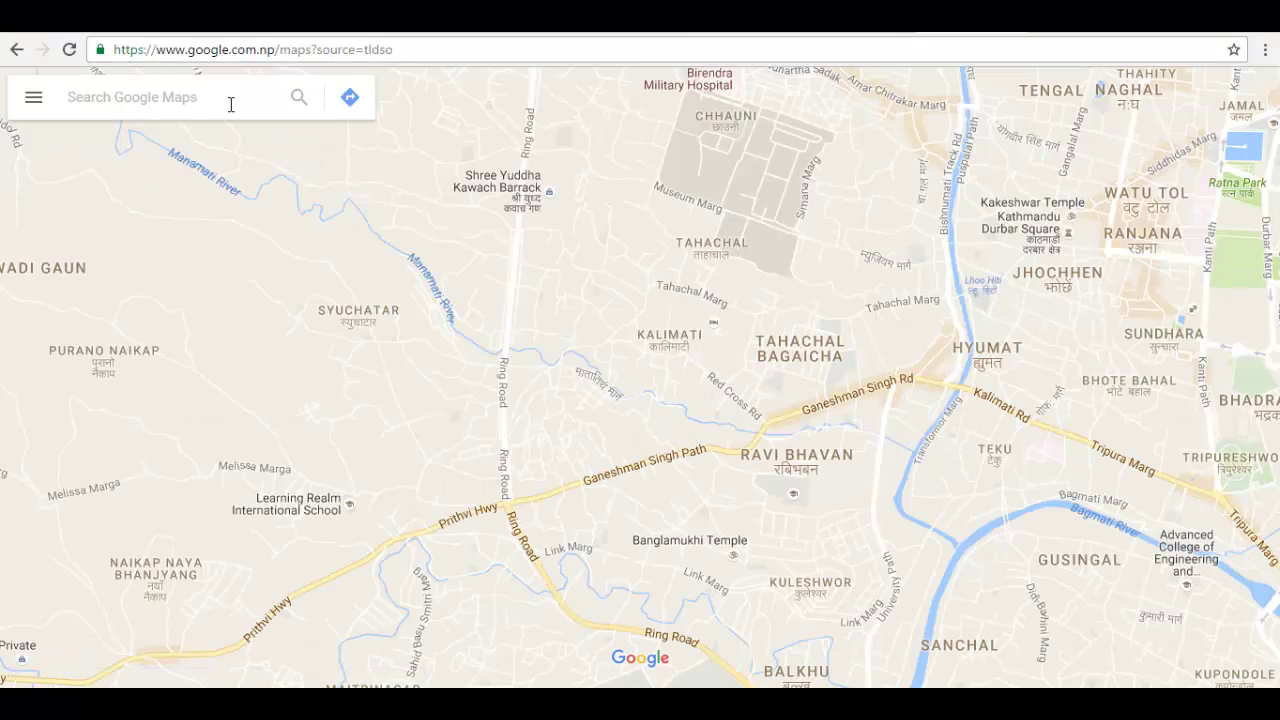
# Find Access Keys Pvt. Ltd. on the map and copy its embed map code from the sharing options.
pyautogui.write('access')
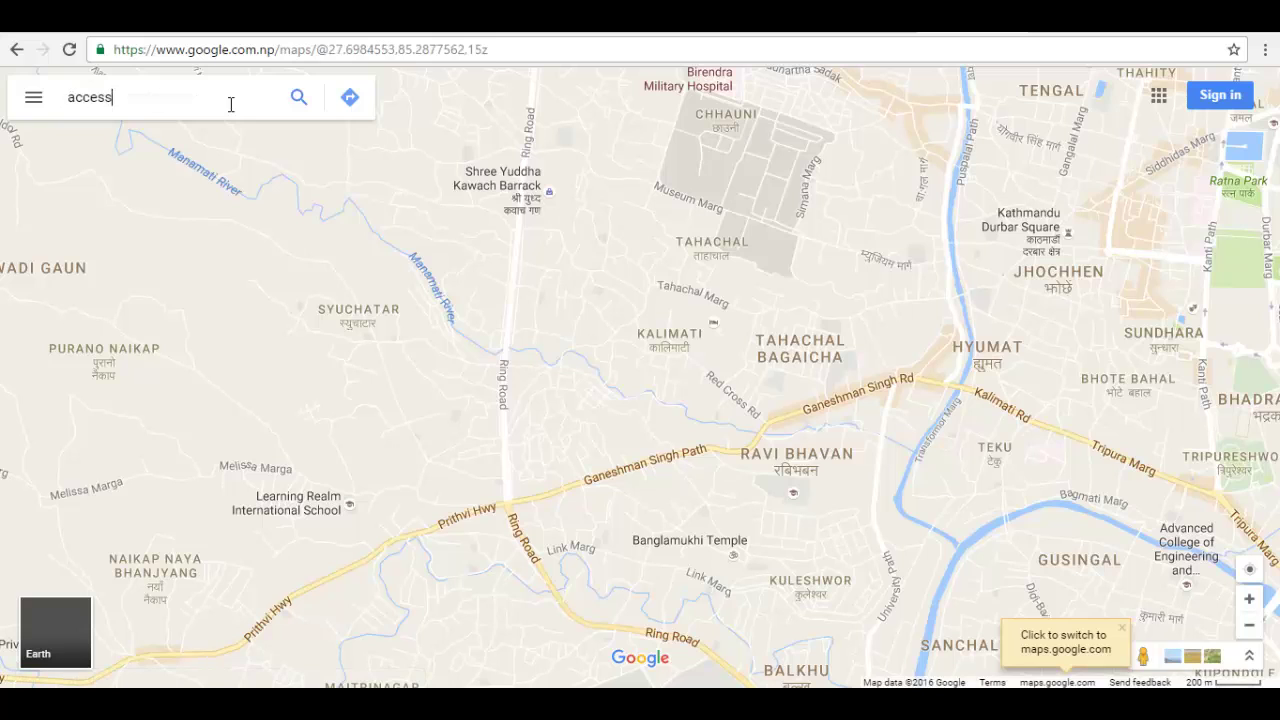
pyautogui.write('keys')
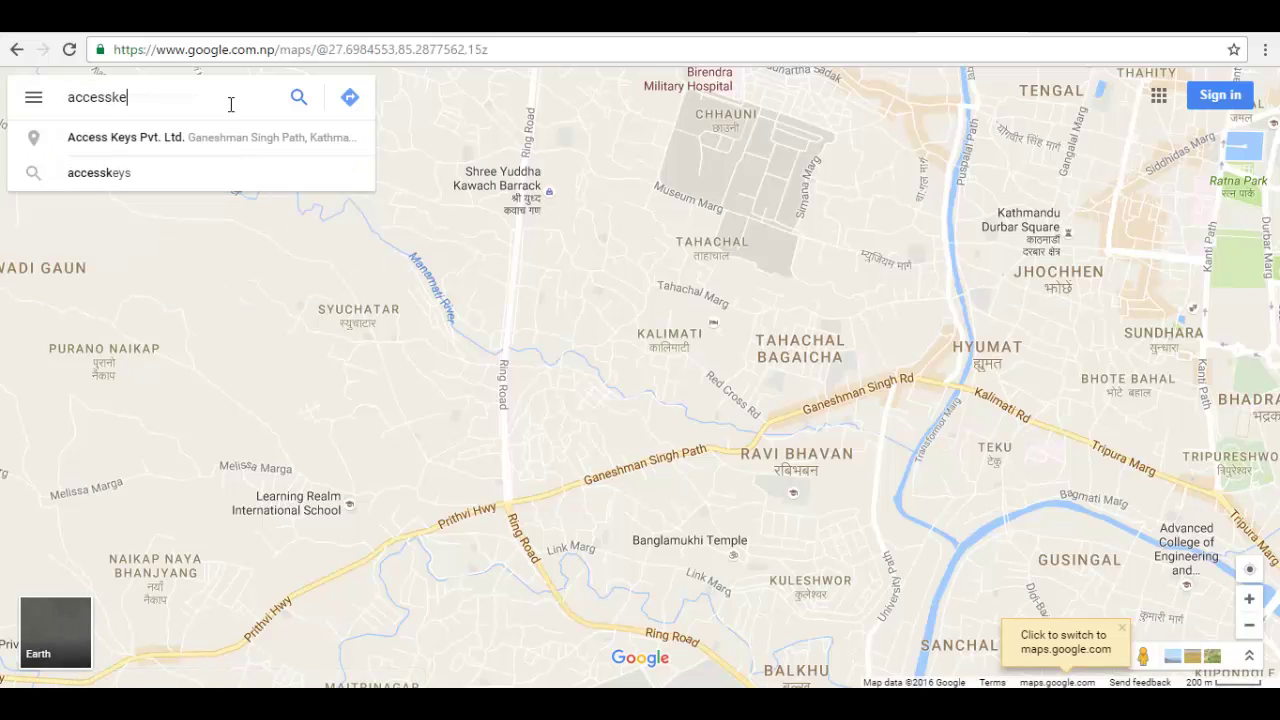
pyautogui.click(172, 140)
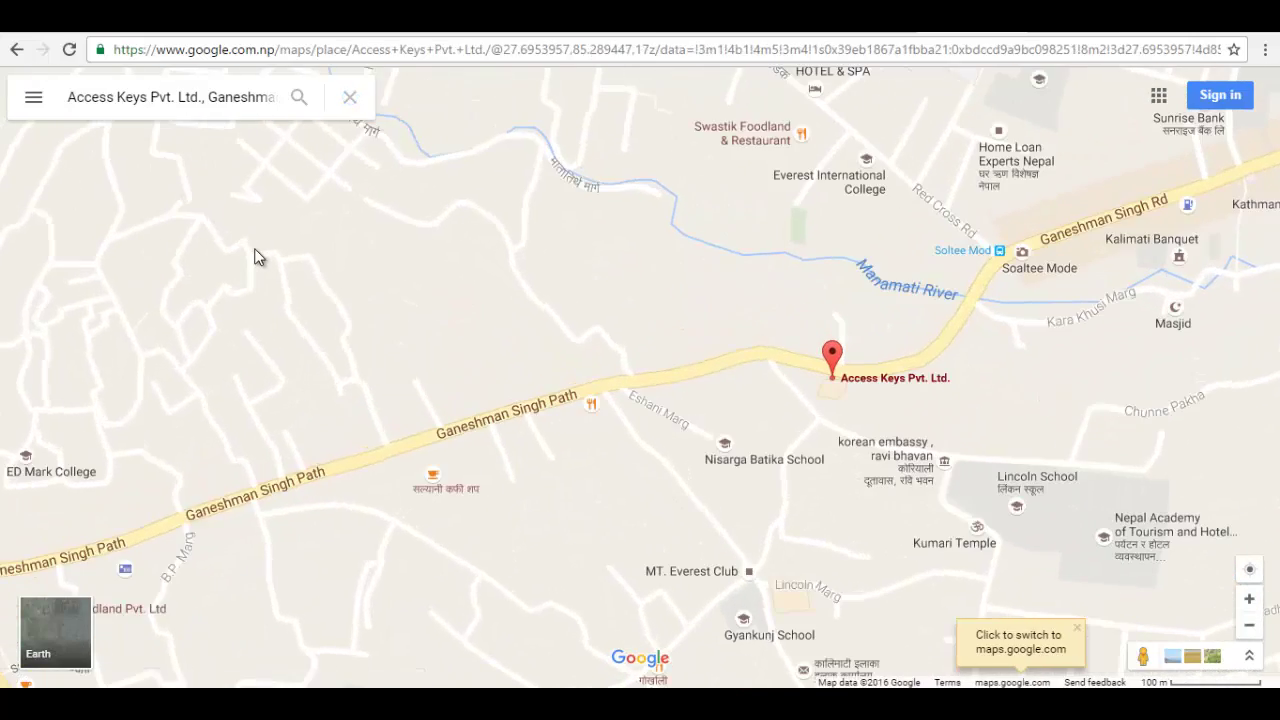
pyautogui.click(321, 440)
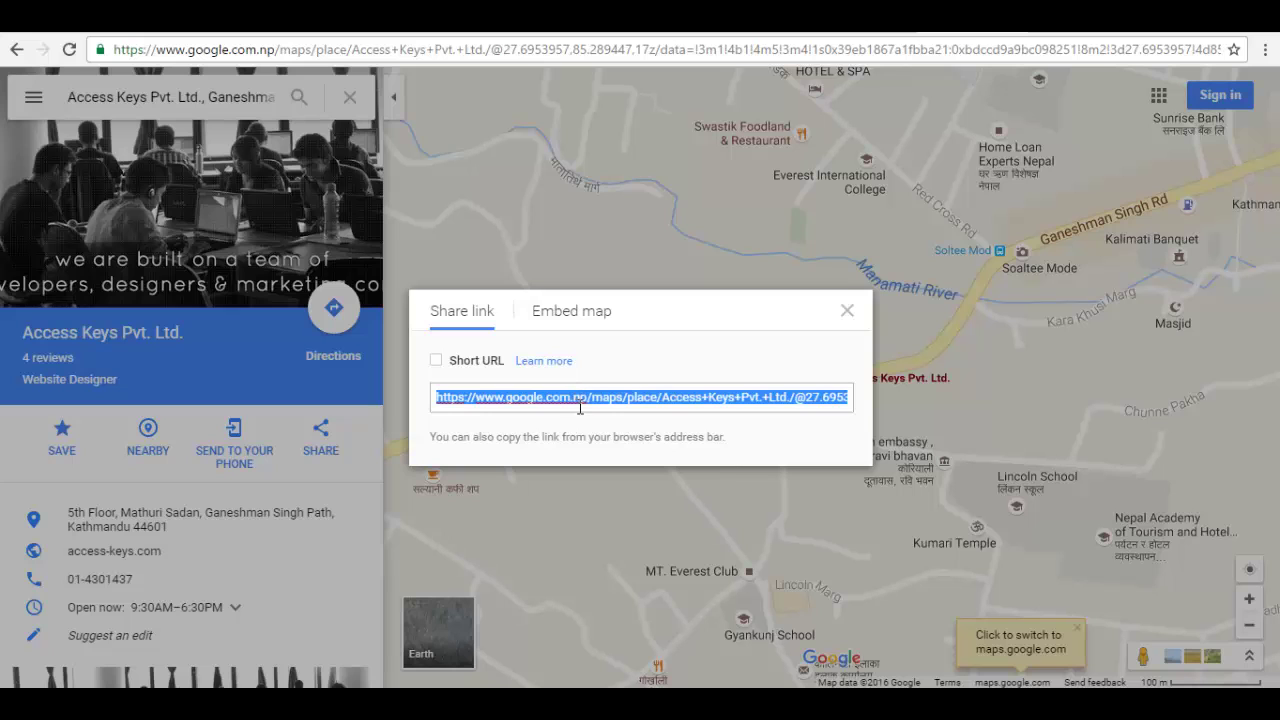
pyautogui.click(568, 316)
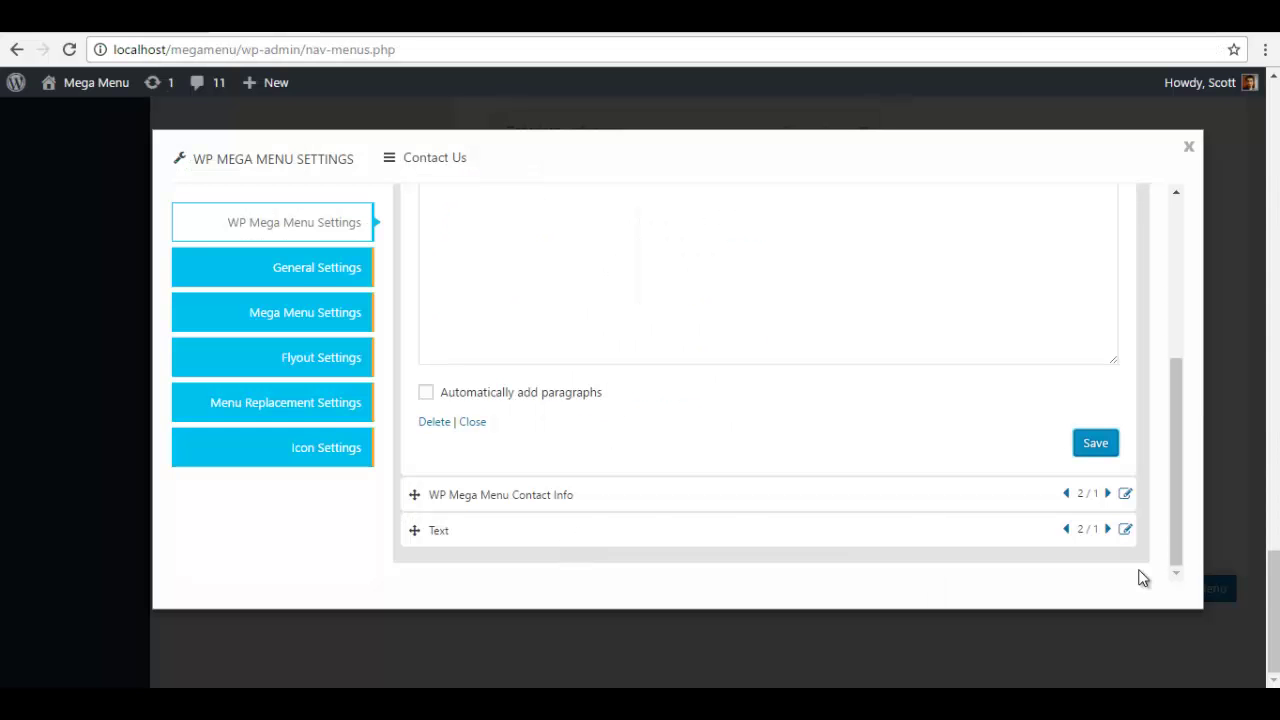
# Return to the Contact Us mega menu settings and paste the Google Maps iframe code into the second Text widget's content.
pyautogui.click(1124, 530)
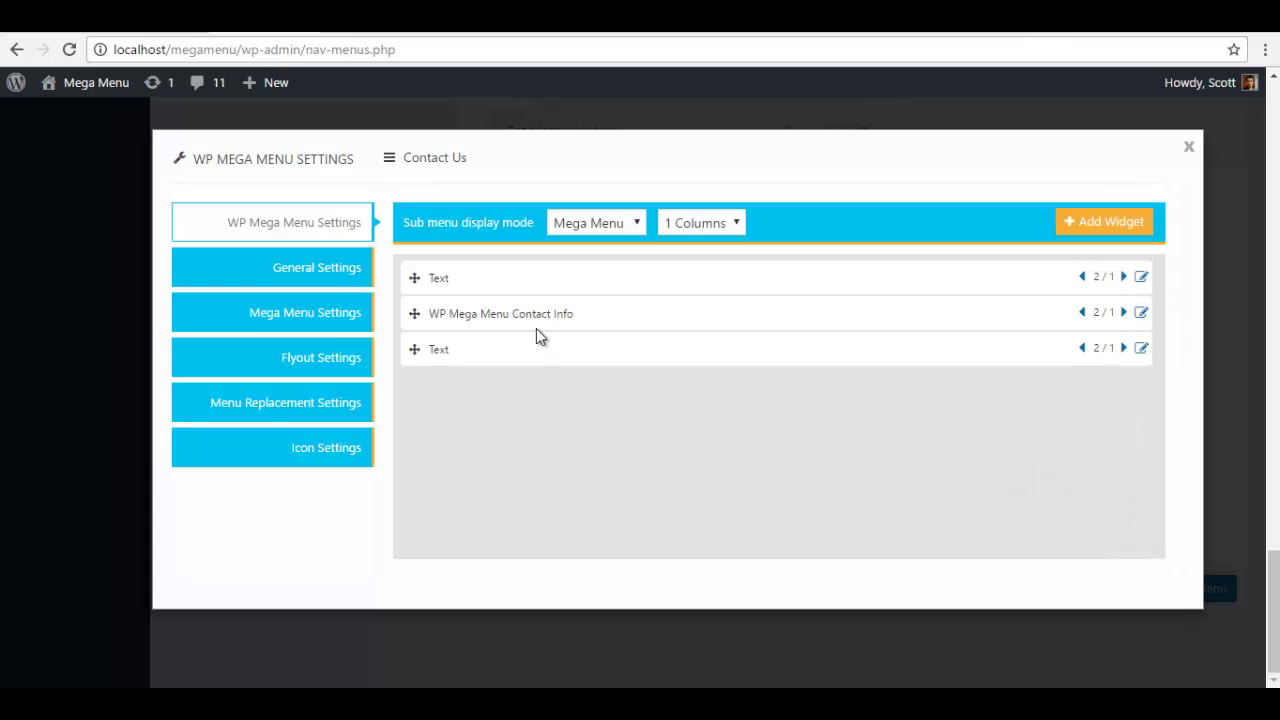
pyautogui.click(1141, 348)
pyautogui.click(708, 502)
pyautogui.hotkey('ctrl', 'v')
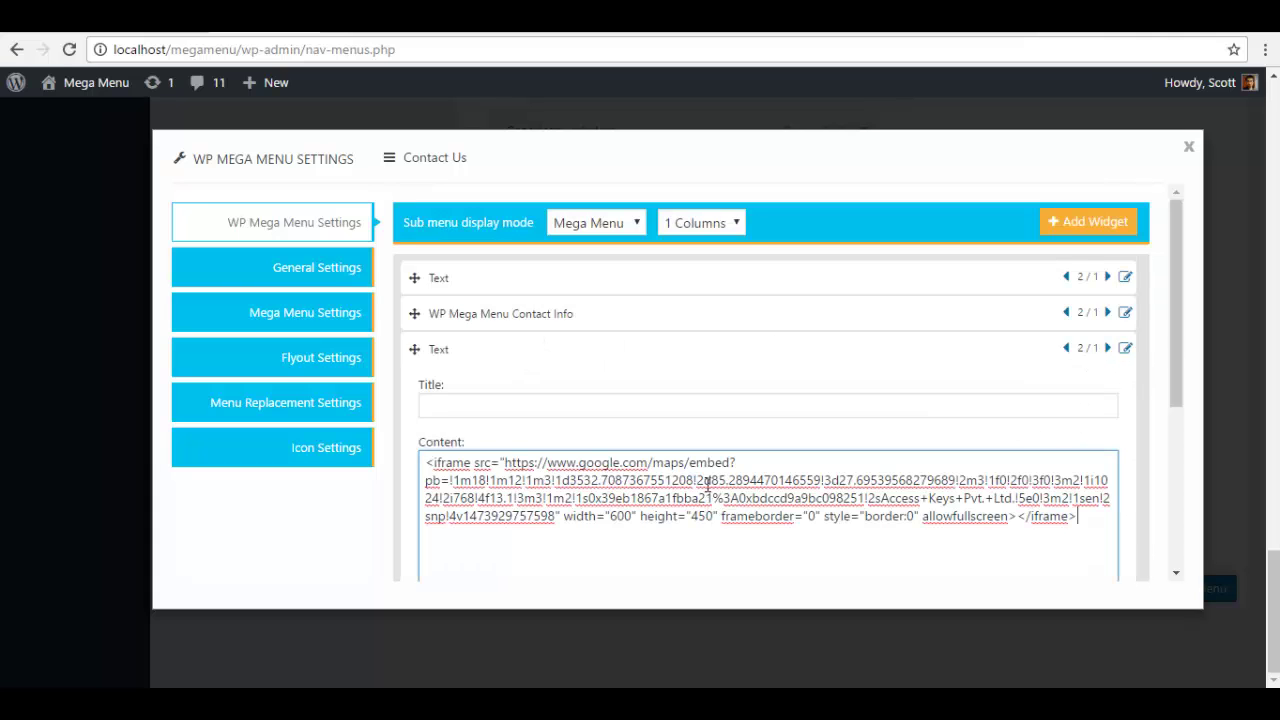
# Set the mega menu to 2 columns, with the first Text widget and the Contact Info widget each spanning one column.
pyautogui.click(714, 225)
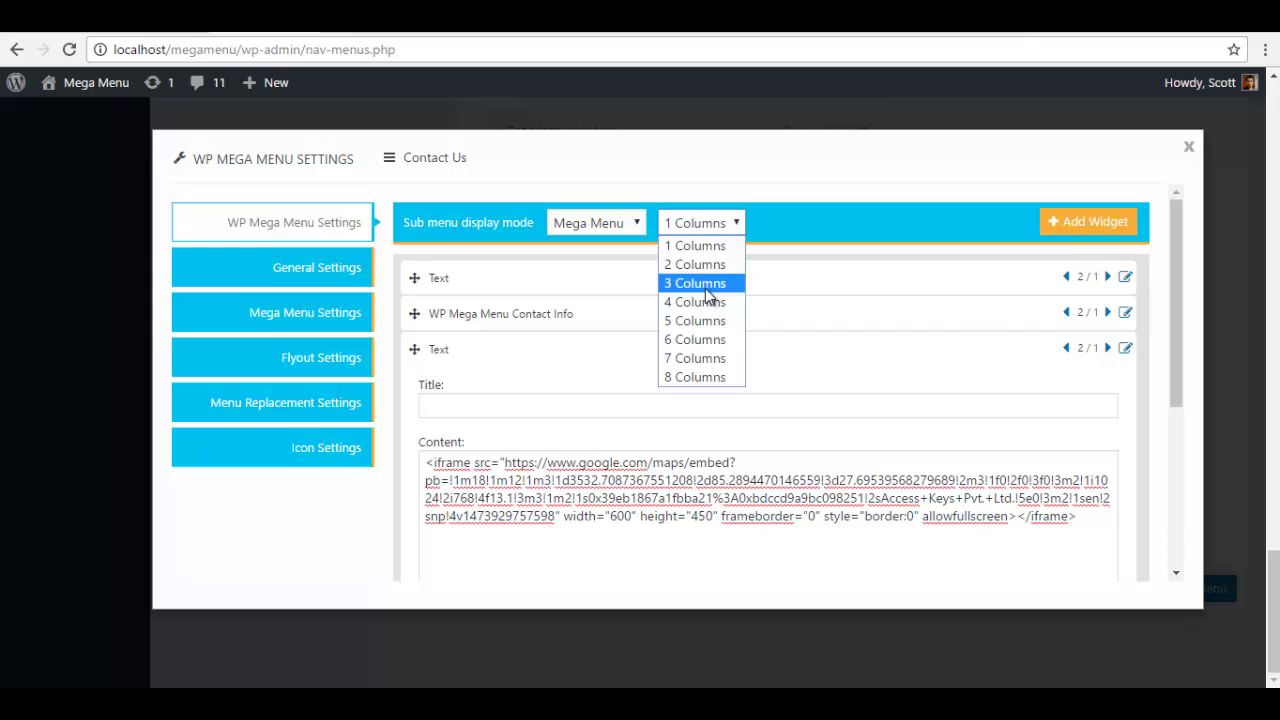
pyautogui.click(706, 286)
pyautogui.click(820, 280)
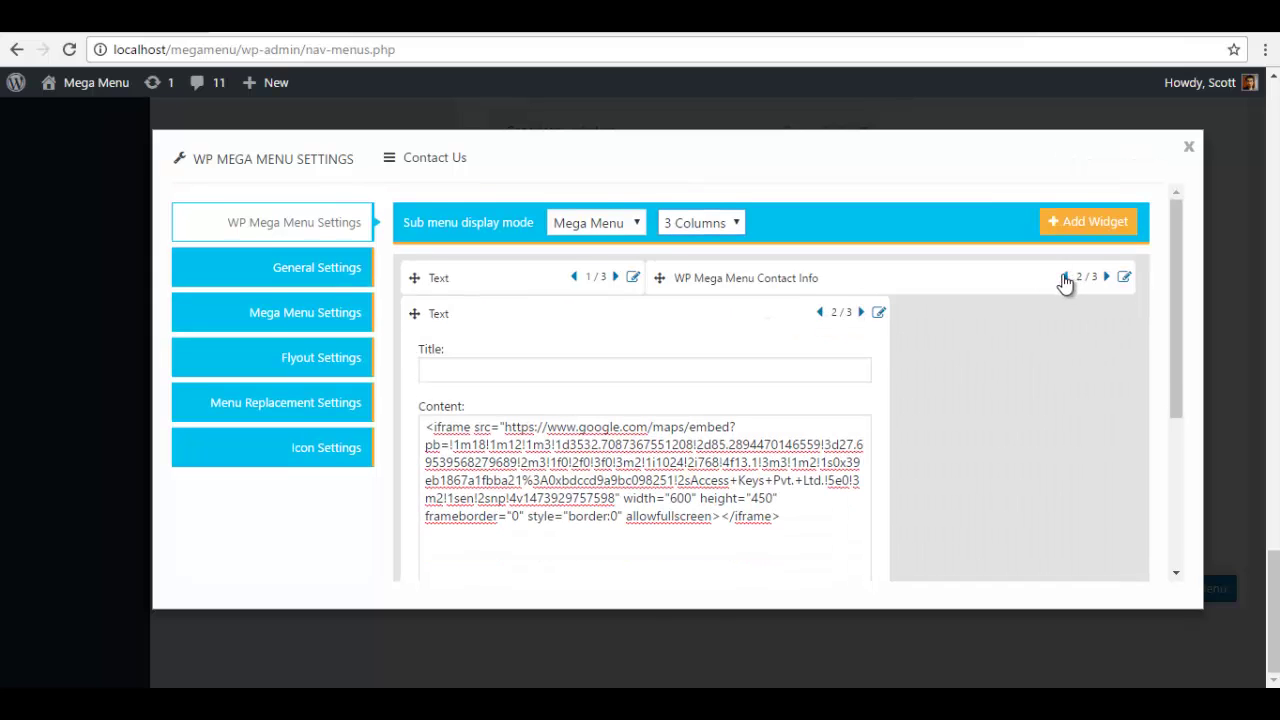
pyautogui.click(1065, 279)
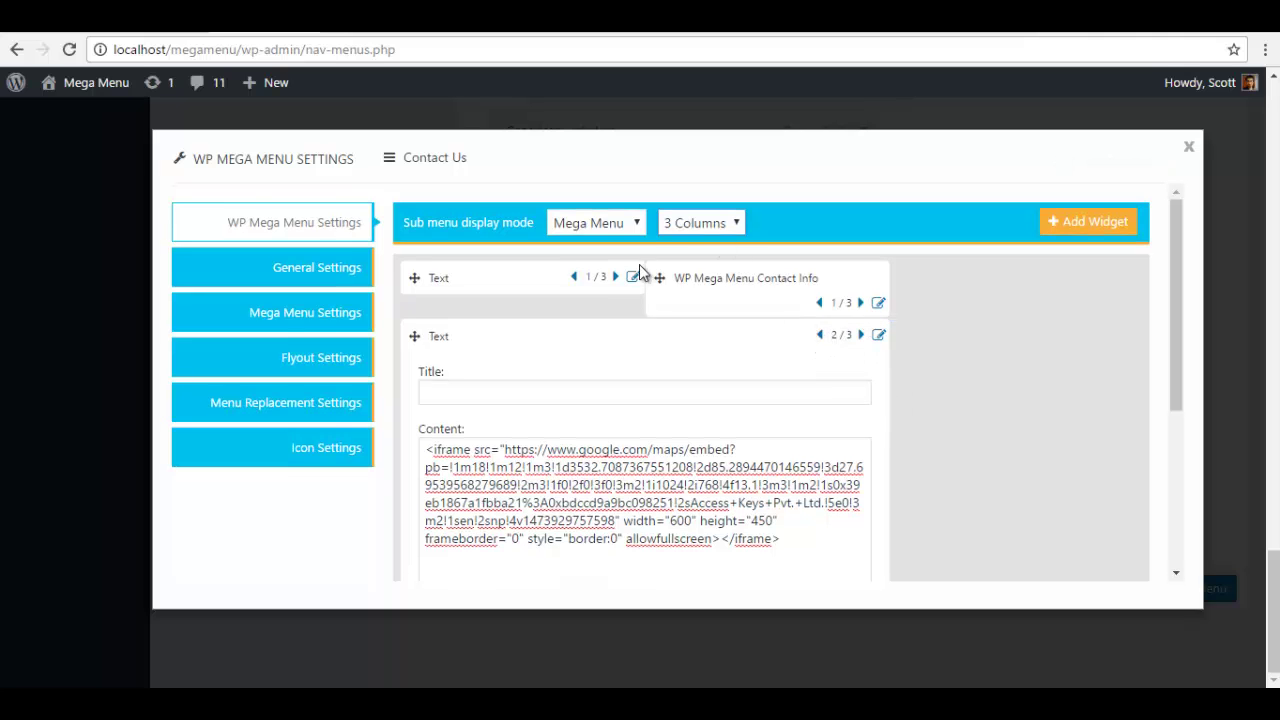
pyautogui.click(688, 224)
pyautogui.click(690, 250)
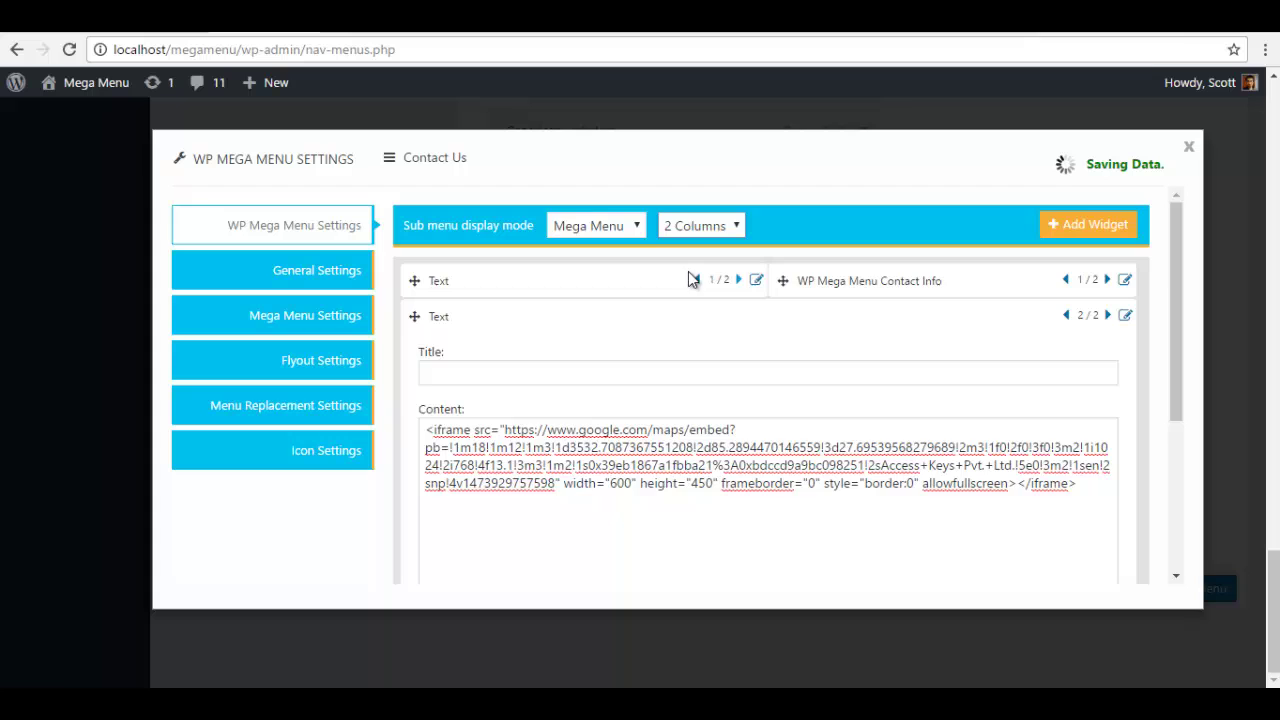
# Save the Text widget that holds the map embed code.
pyautogui.scroll(-3, 917, 349)
pyautogui.scroll(2, 917, 349)
pyautogui.scroll(-2, 1127, 455)
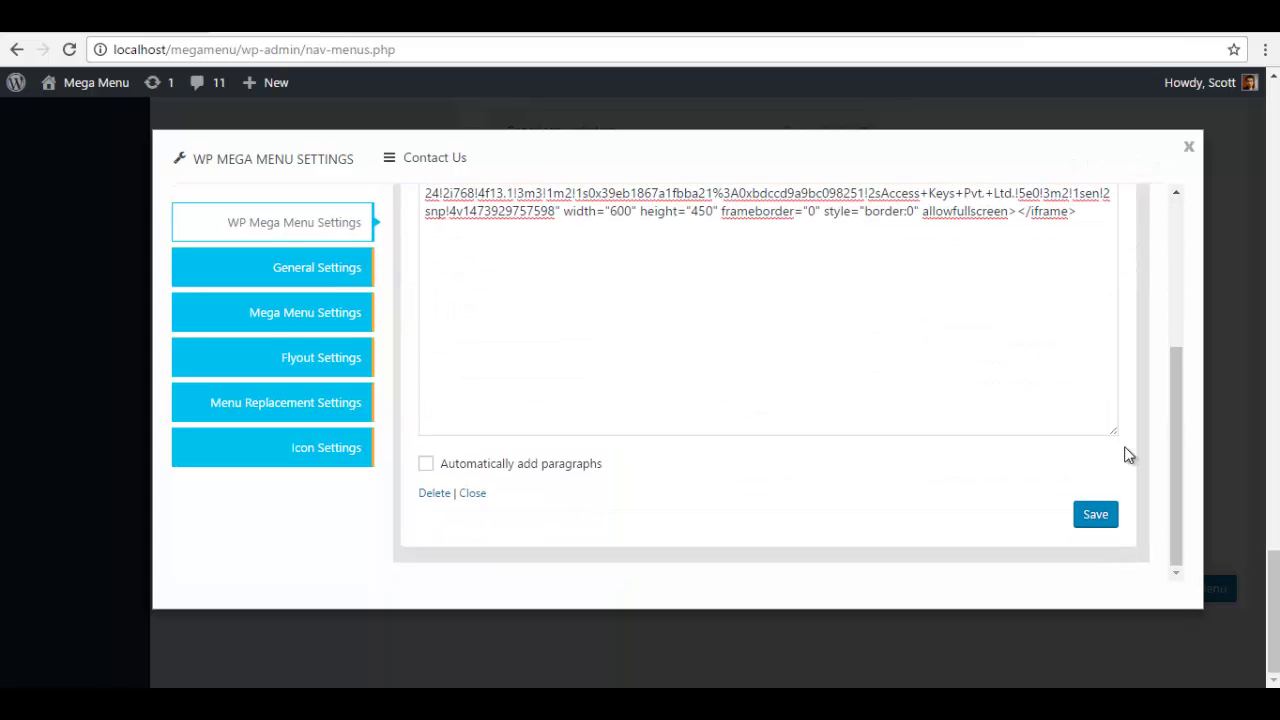
pyautogui.click(1096, 516)
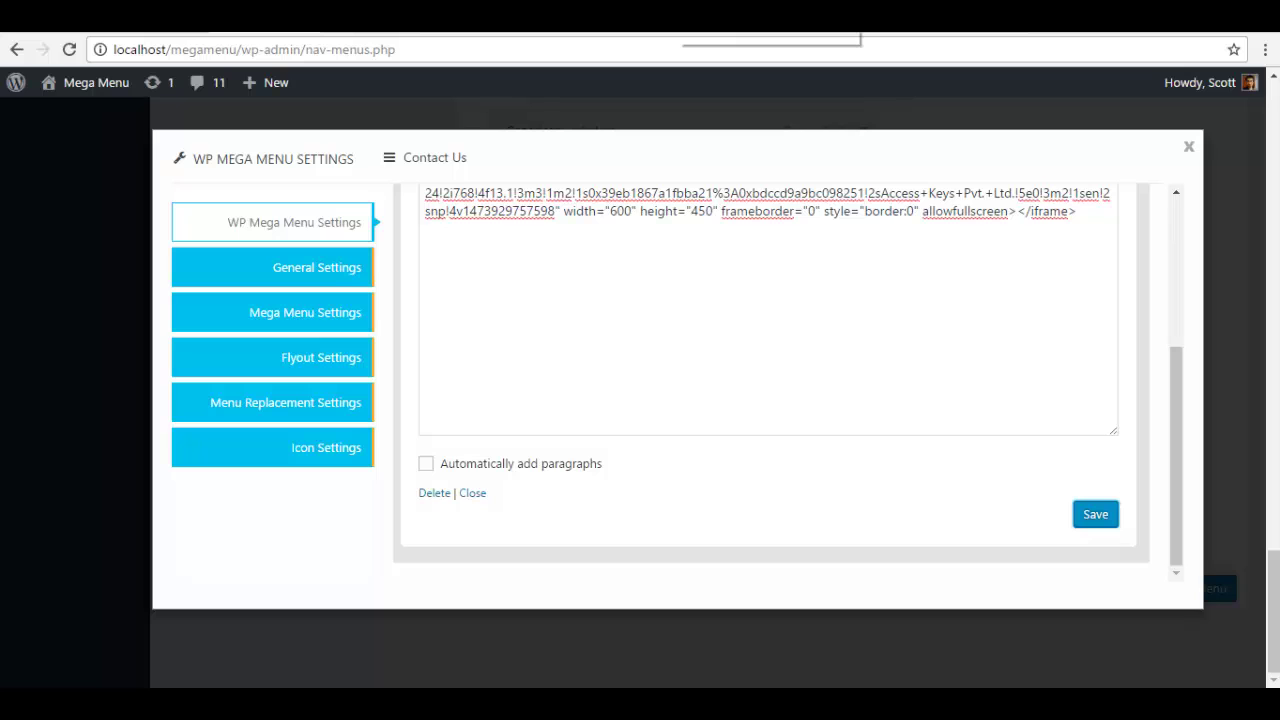
# Switch to the Vertical Menu Demo page and reload it.
pyautogui.hotkey('ctrl', 'Tab')
pyautogui.click(672, 52)
pyautogui.press('Return')
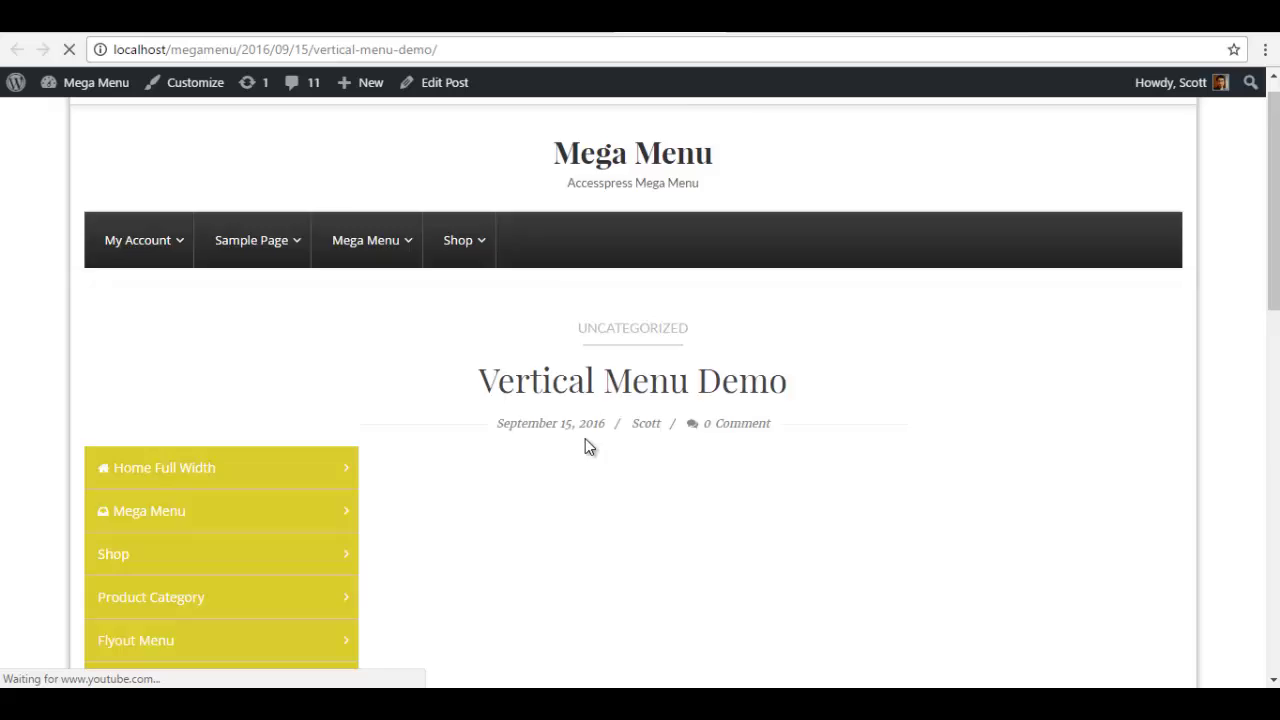
# Examine the Contact Us mega menu on the demo page, checking its contact form, contact info, social links and Google map.
pyautogui.scroll(-5, 585, 438)
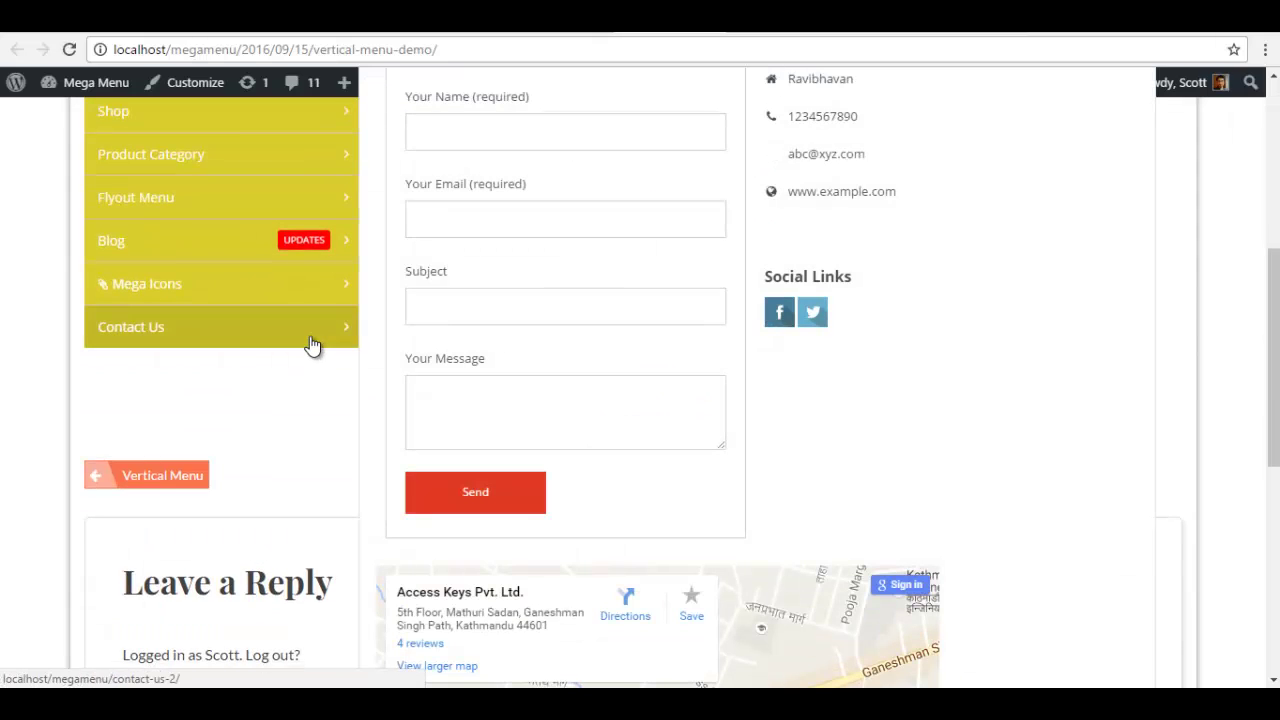
pyautogui.scroll(-3, 783, 366)
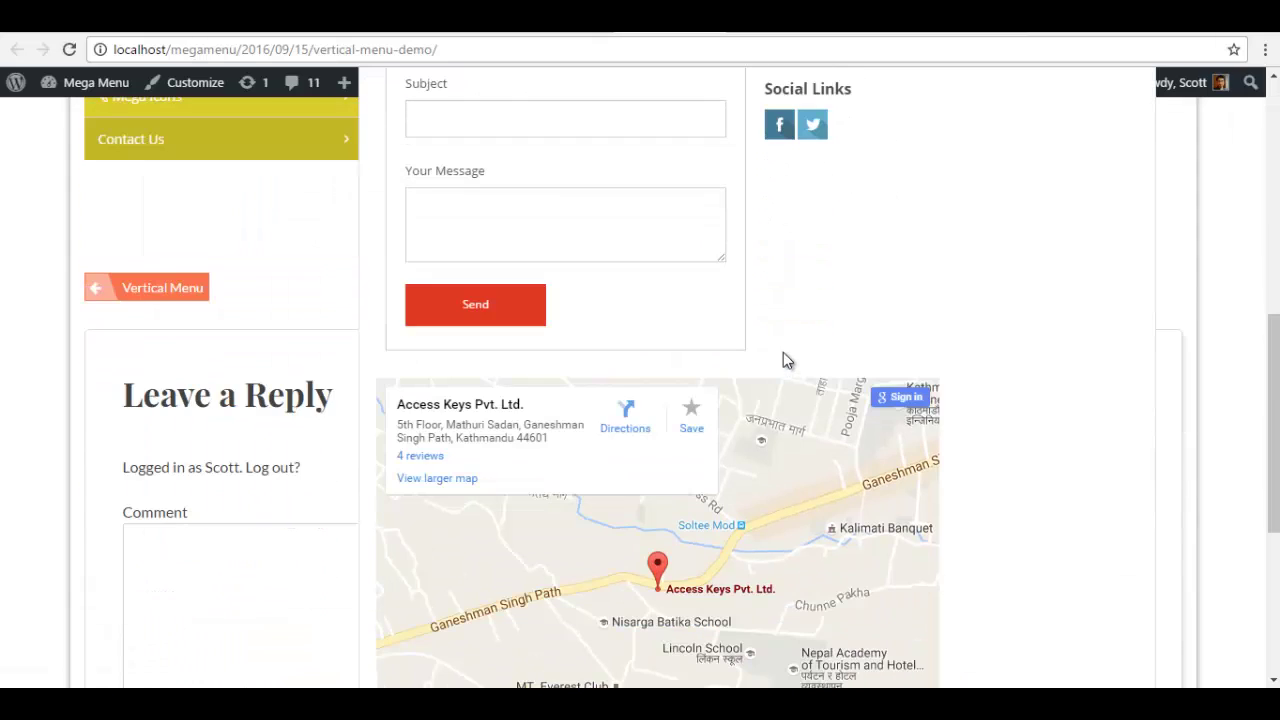
pyautogui.scroll(-3, 781, 357)
pyautogui.scroll(3, 806, 301)
pyautogui.scroll(6, 840, 180)
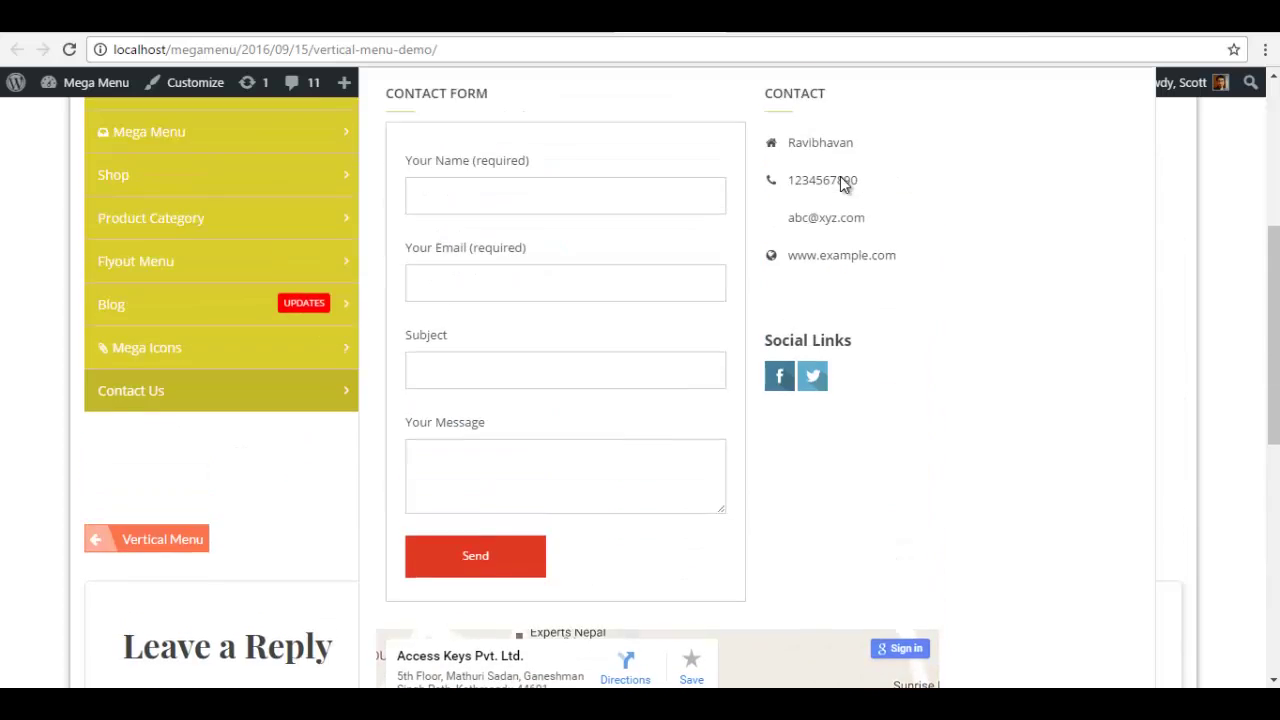
pyautogui.scroll(-4, 805, 345)
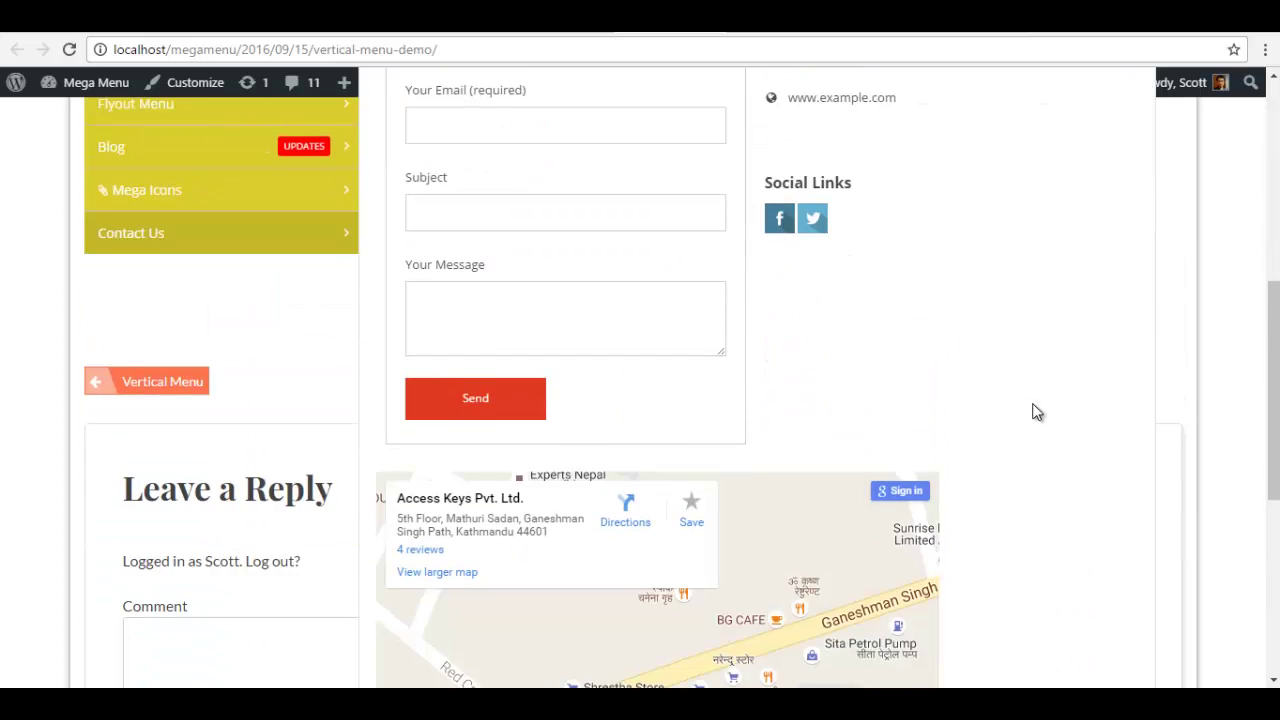
pyautogui.scroll(-2, 1030, 400)
pyautogui.scroll(-2, 1037, 511)
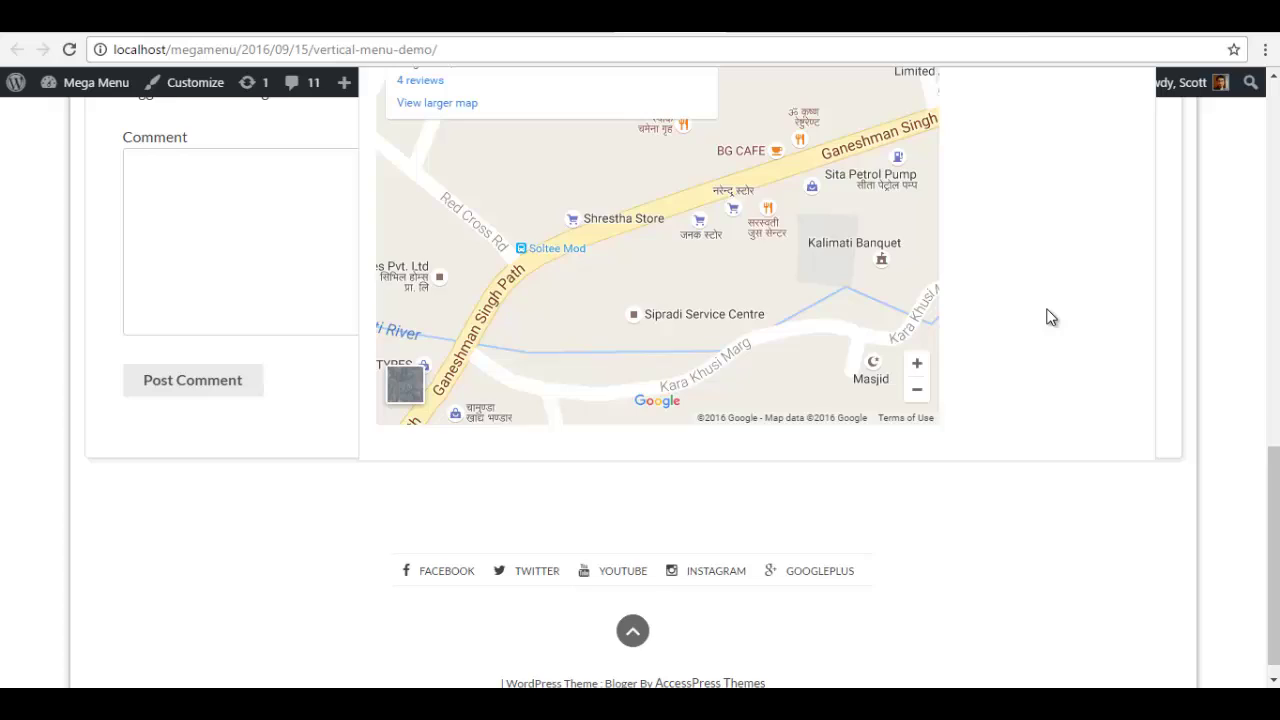
pyautogui.scroll(6, 1050, 317)
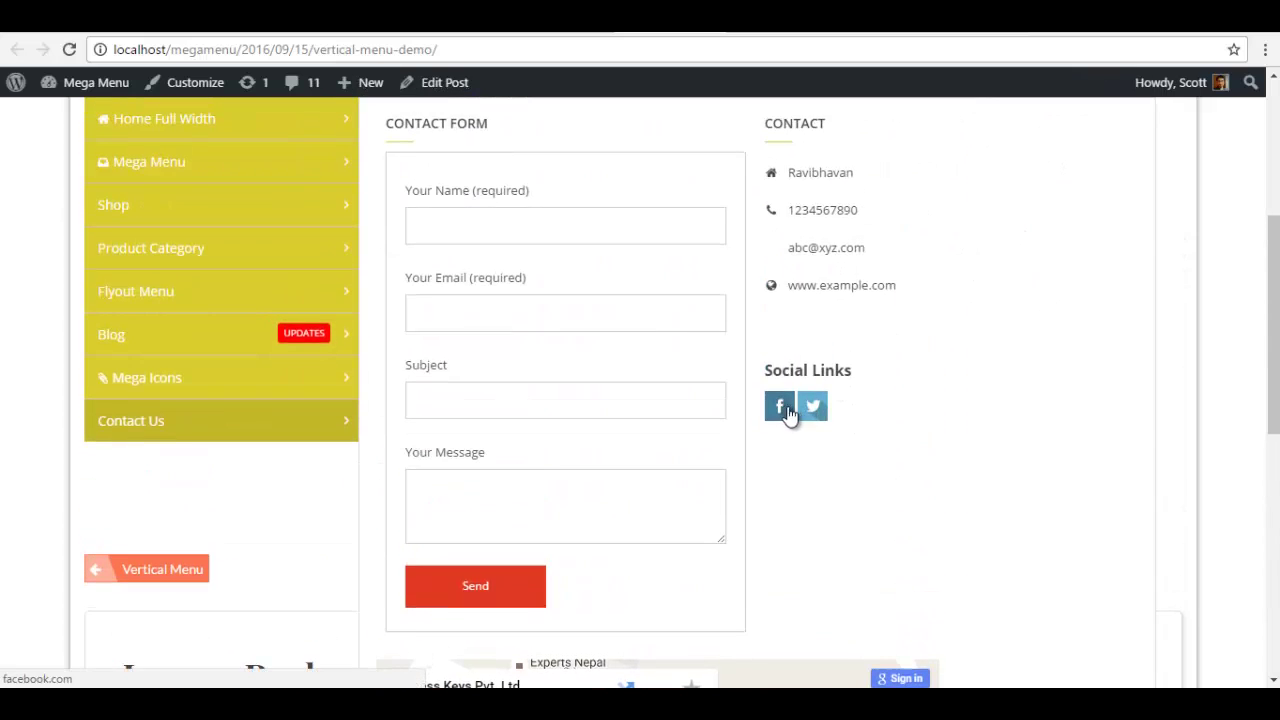
pyautogui.scroll(1, 937, 400)
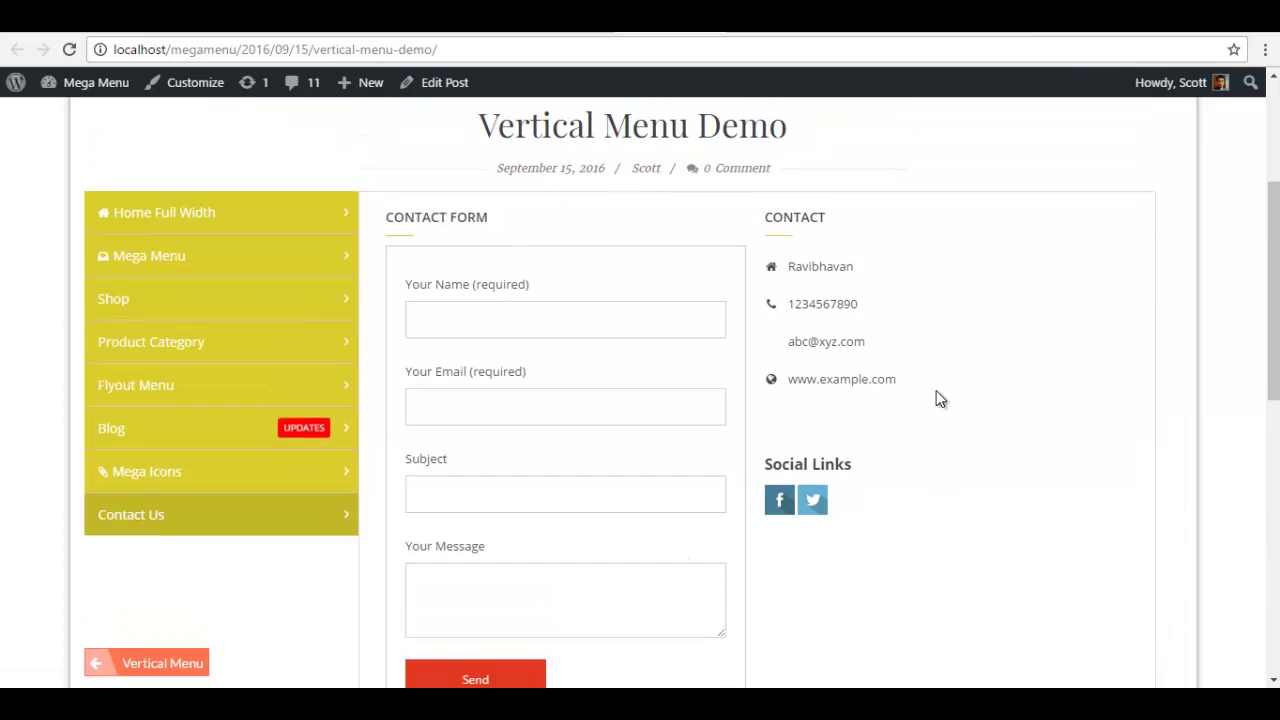